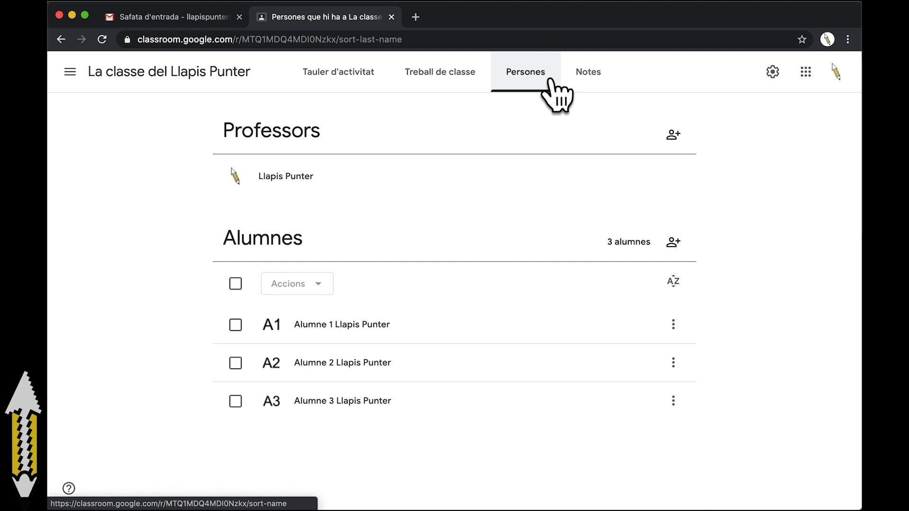
Step: Start a new quiz assignment (Tasca amb test) in the classwork of La classe del Llapis Punter
{"action": "left_click", "coordinate": [604, 90]}
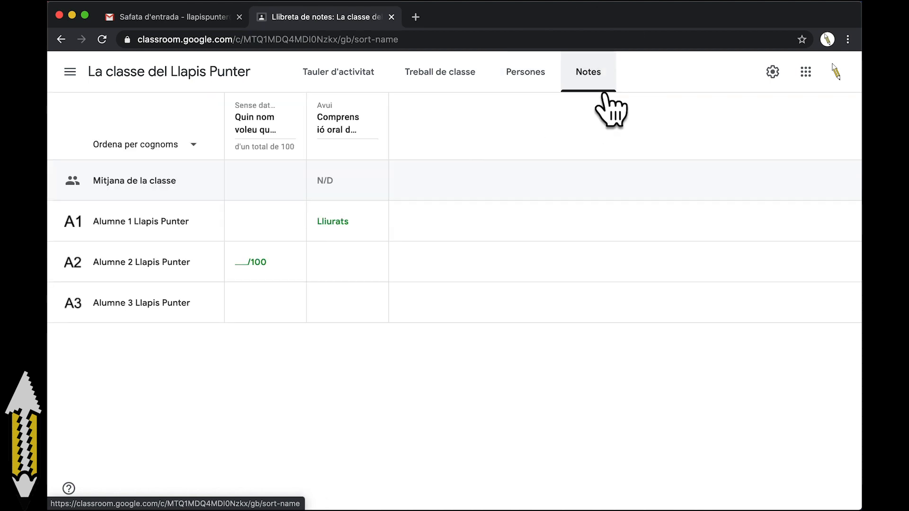
{"action": "left_click", "coordinate": [444, 90]}
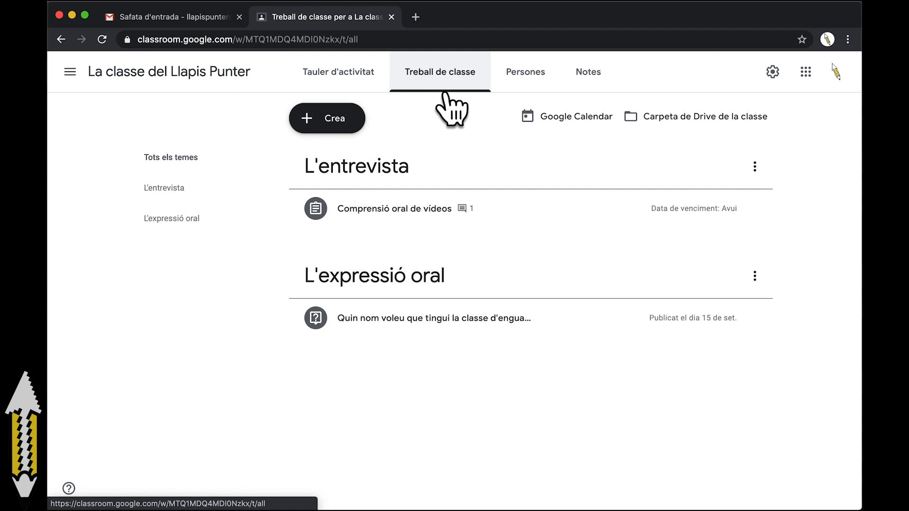
{"action": "left_click", "coordinate": [331, 127]}
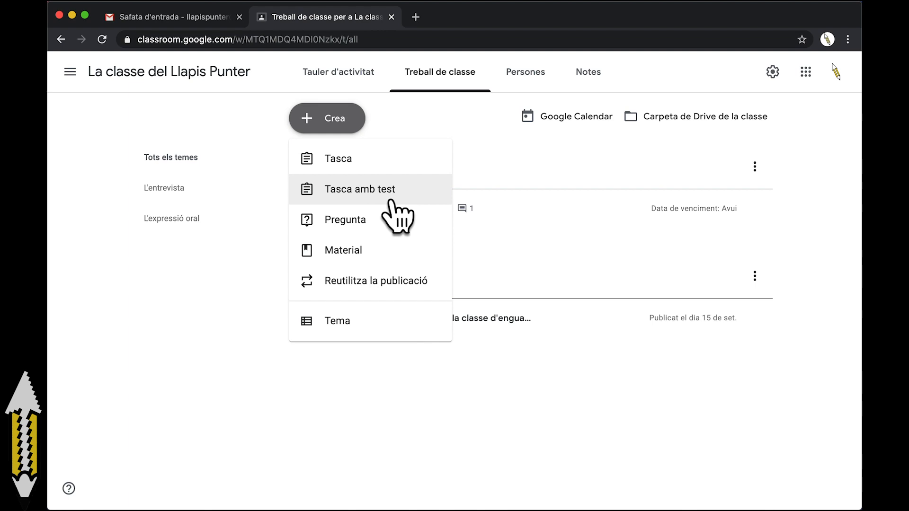
{"action": "left_click", "coordinate": [389, 203]}
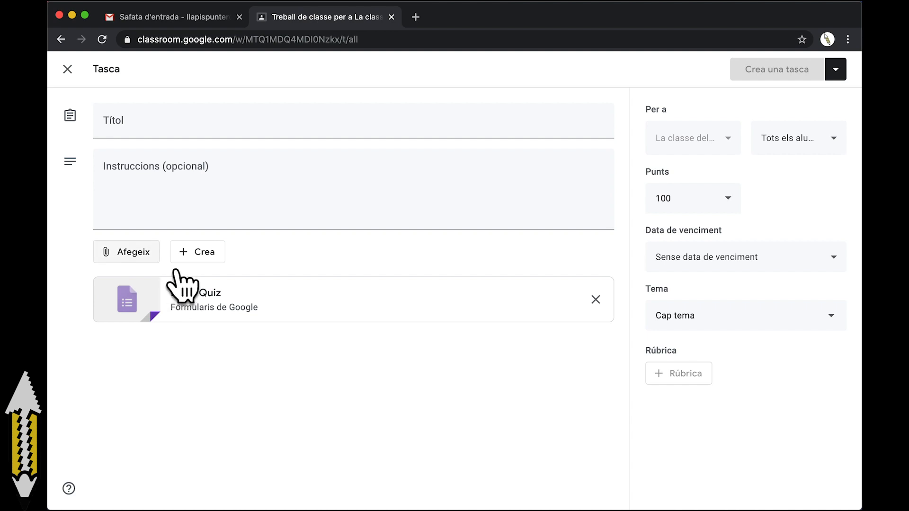
Step: Search YouTube for "tigres i cavalls" and attach the video "El Pot Petit - El lleó vergonyós" to the assignment
{"action": "left_click", "coordinate": [156, 260]}
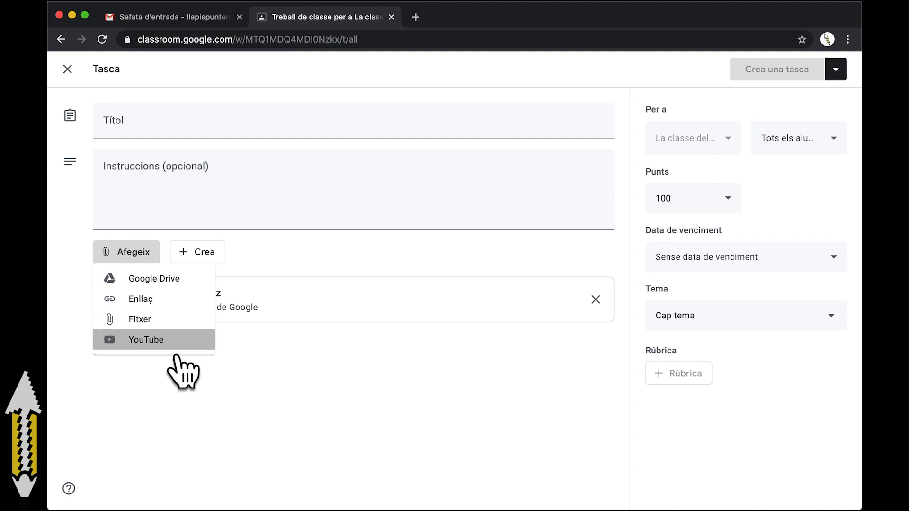
{"action": "left_click", "coordinate": [175, 342]}
{"action": "type", "text": "tigres i cavalls"}
{"action": "key", "text": "Return"}
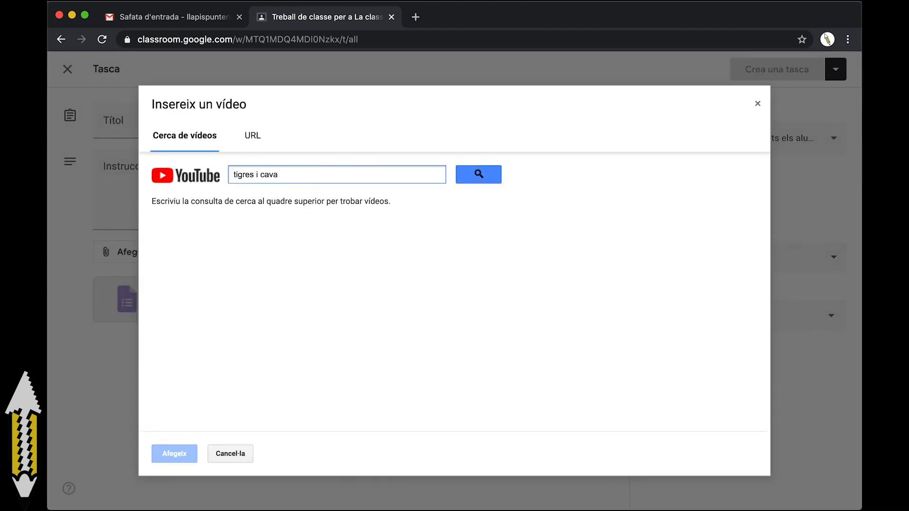
{"action": "left_click", "coordinate": [365, 258]}
{"action": "left_click", "coordinate": [184, 458]}
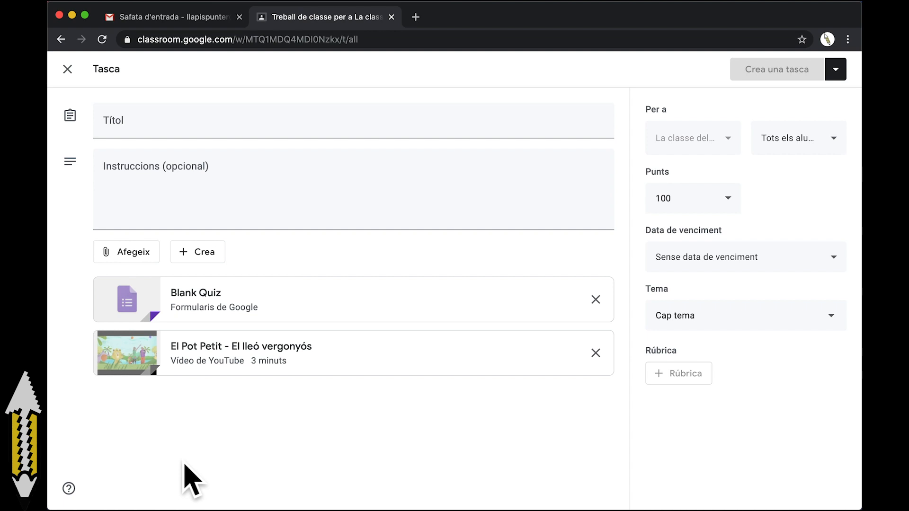
Step: Title the assignment "Tigres i cavalls!" and enter the instructions "Mira el vídeo i respon les preguntes"
{"action": "left_click", "coordinate": [232, 121]}
{"action": "type", "text": "Tigres i cavalls!"}
{"action": "left_click", "coordinate": [219, 182]}
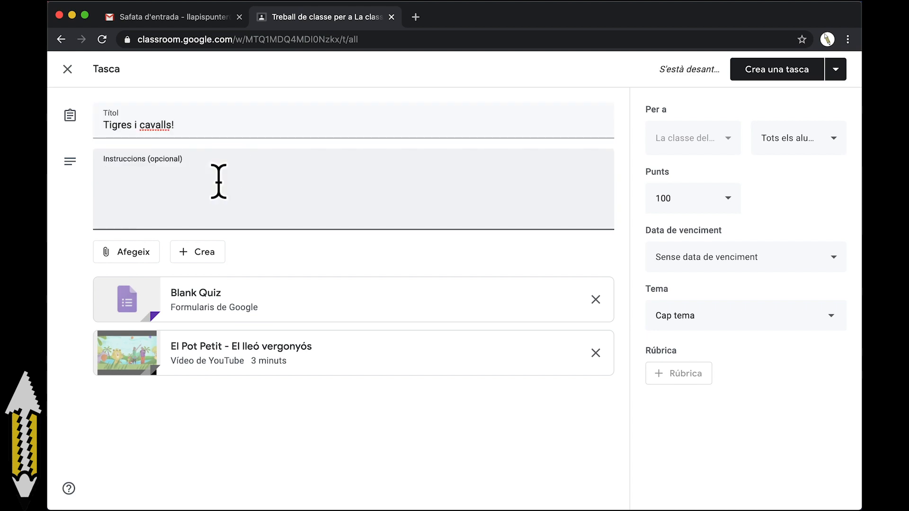
{"action": "type", "text": "Mira el vídeo i respon"}
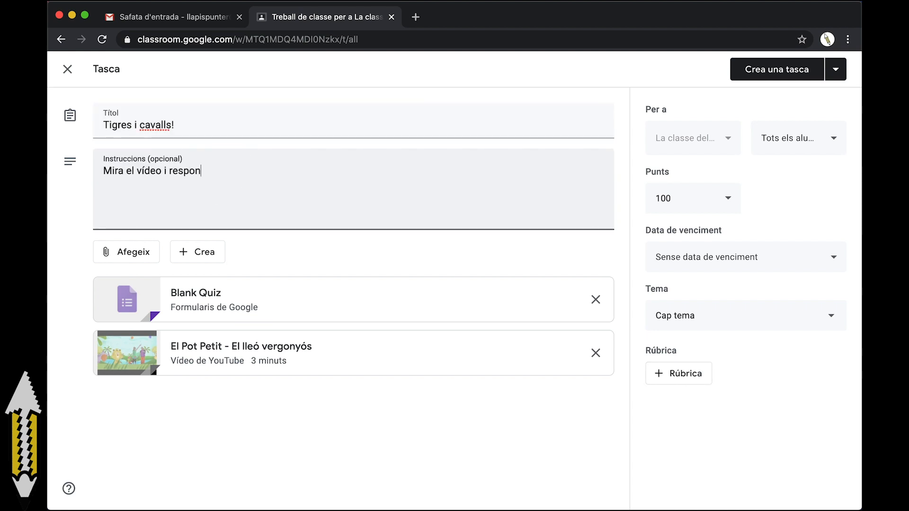
{"action": "type", "text": " les preguntes"}
{"action": "left_click", "coordinate": [186, 410]}
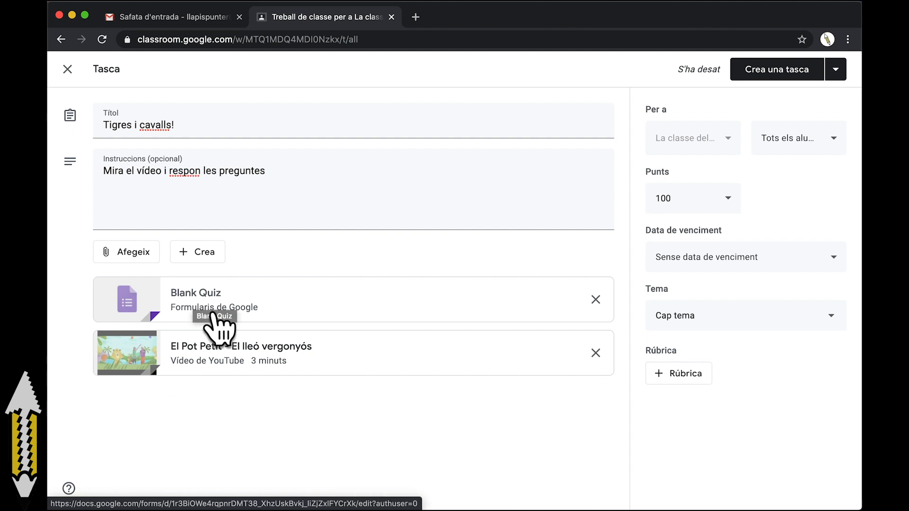
Step: Open the attached Blank Quiz form for editing
{"action": "left_click", "coordinate": [142, 253]}
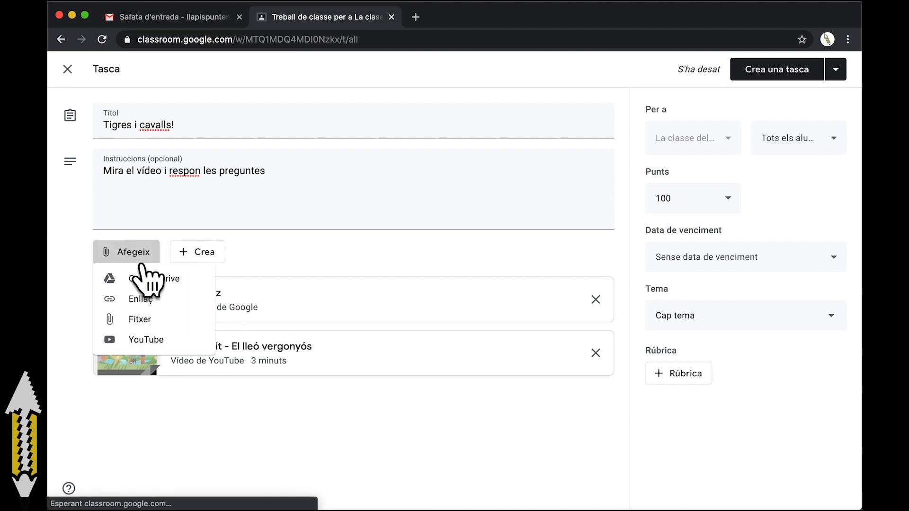
{"action": "left_click", "coordinate": [179, 286]}
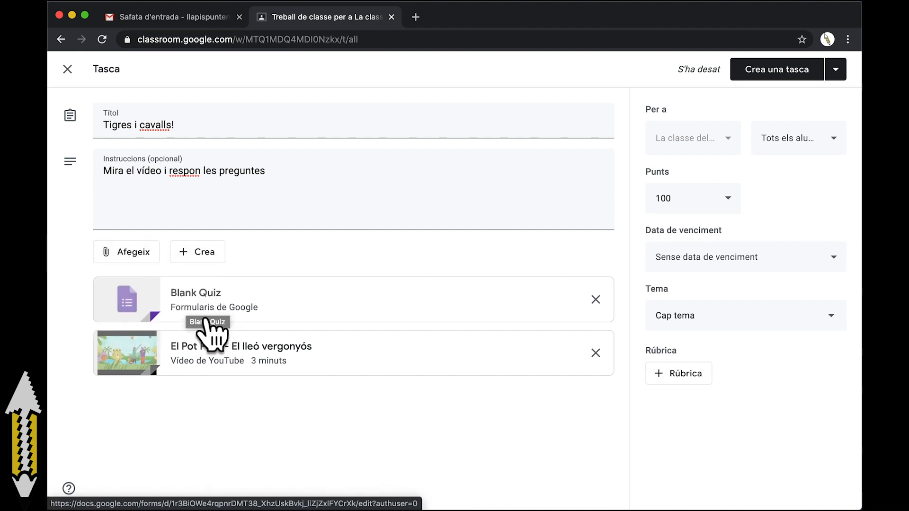
{"action": "left_click", "coordinate": [208, 327]}
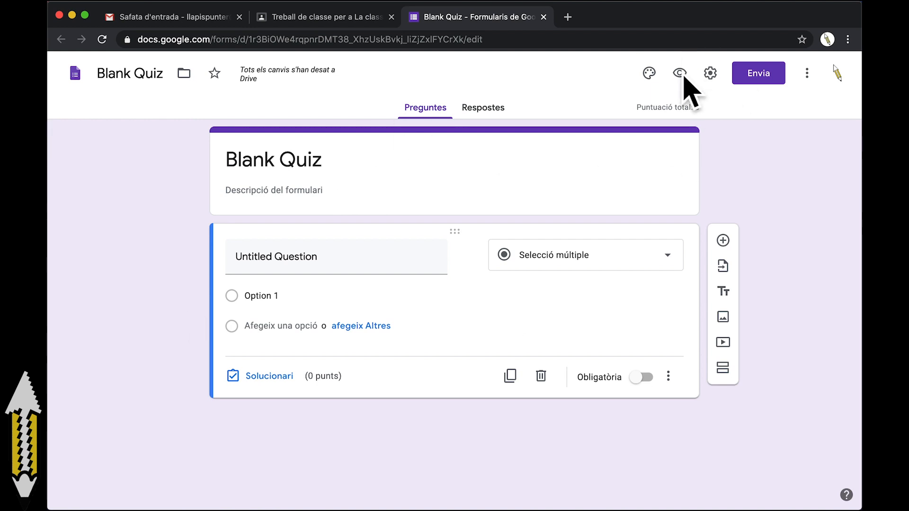
Step: Try theme colours on the form, choosing purple with the darkest purple background and the Bàsic font style
{"action": "left_click", "coordinate": [649, 73]}
{"action": "left_click", "coordinate": [784, 273]}
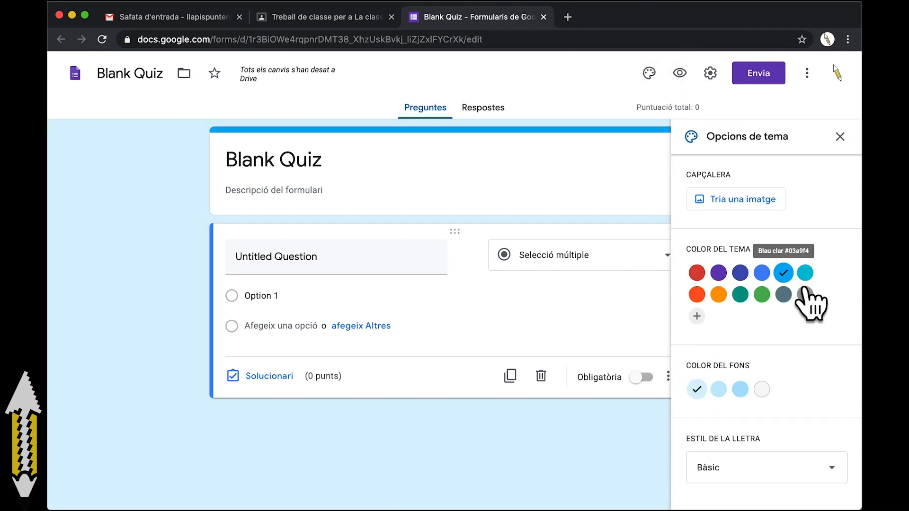
{"action": "left_click", "coordinate": [741, 271]}
{"action": "left_click", "coordinate": [719, 272]}
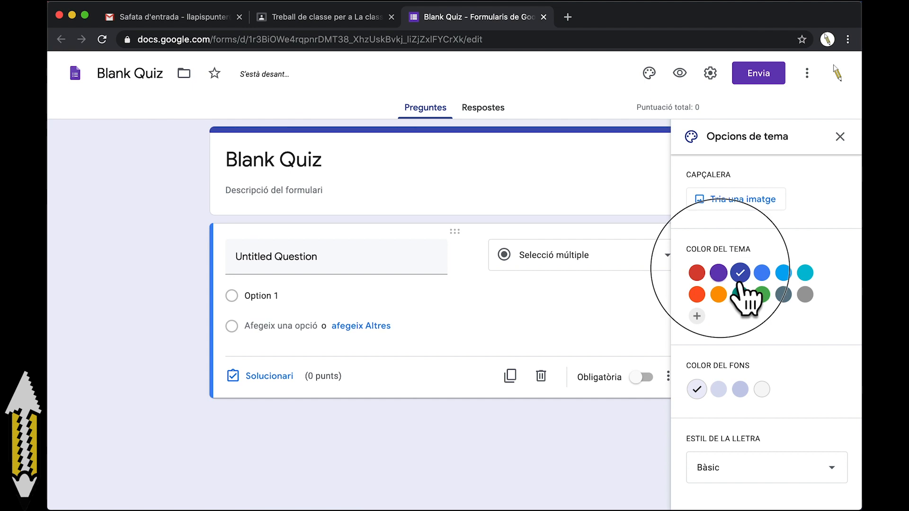
{"action": "left_click", "coordinate": [719, 388]}
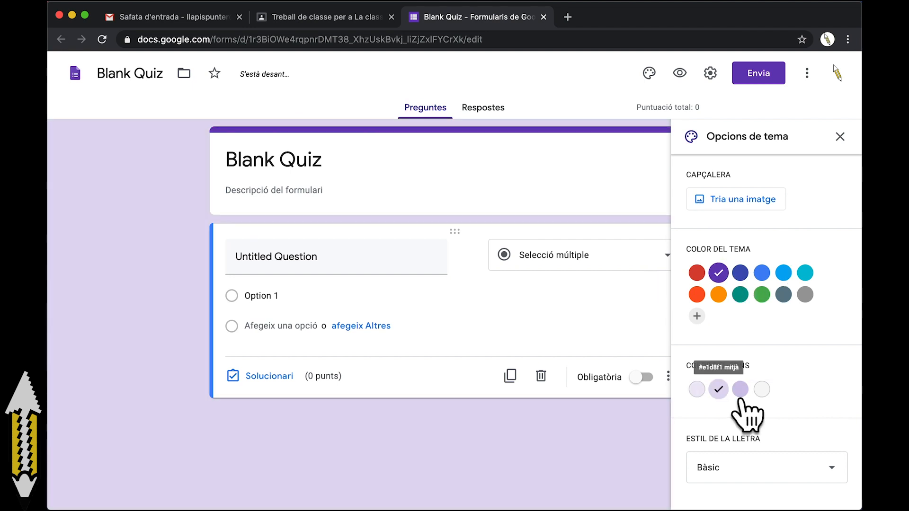
{"action": "left_click", "coordinate": [740, 389]}
{"action": "left_click", "coordinate": [776, 468]}
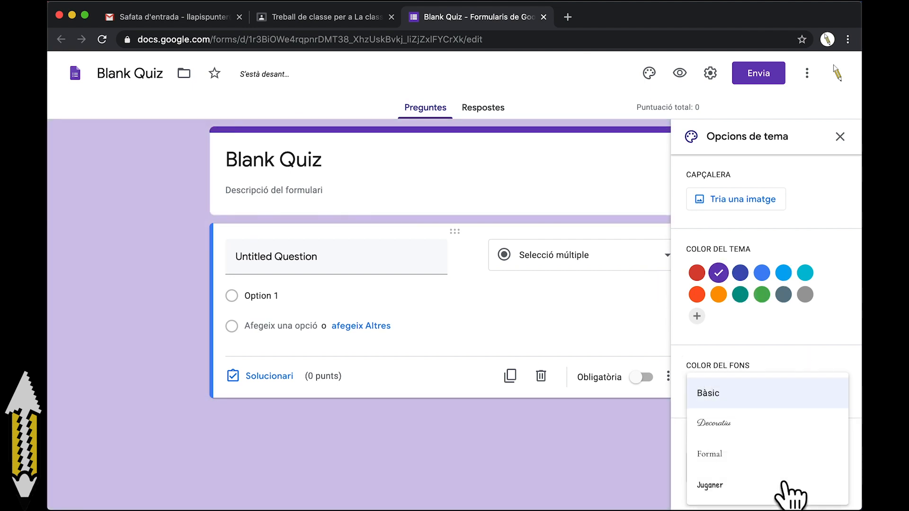
{"action": "left_click", "coordinate": [766, 401]}
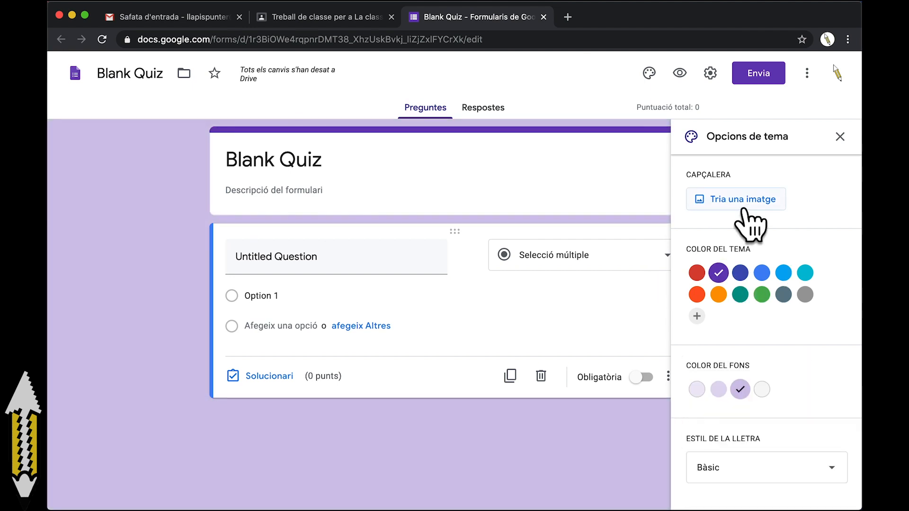
Step: Upload a screenshot file from the desktop as the form's header image and close the theme options
{"action": "left_click", "coordinate": [745, 209]}
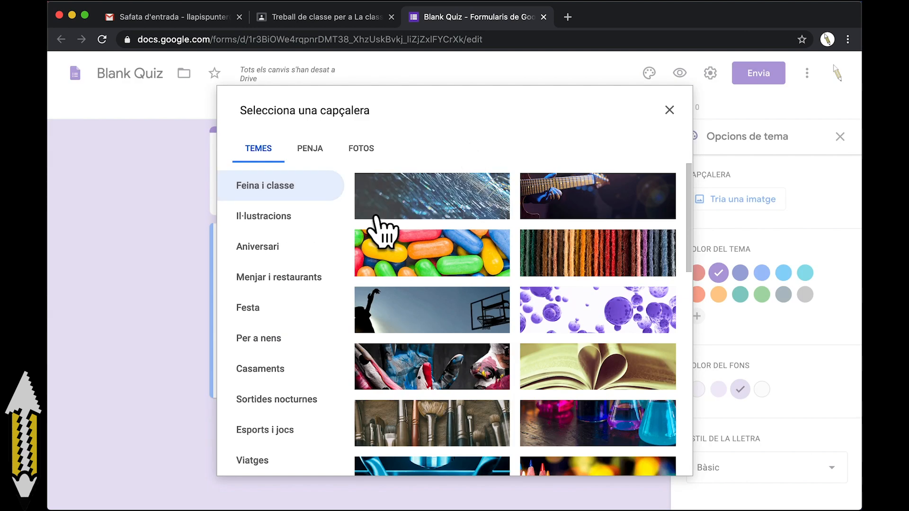
{"action": "left_click", "coordinate": [332, 160]}
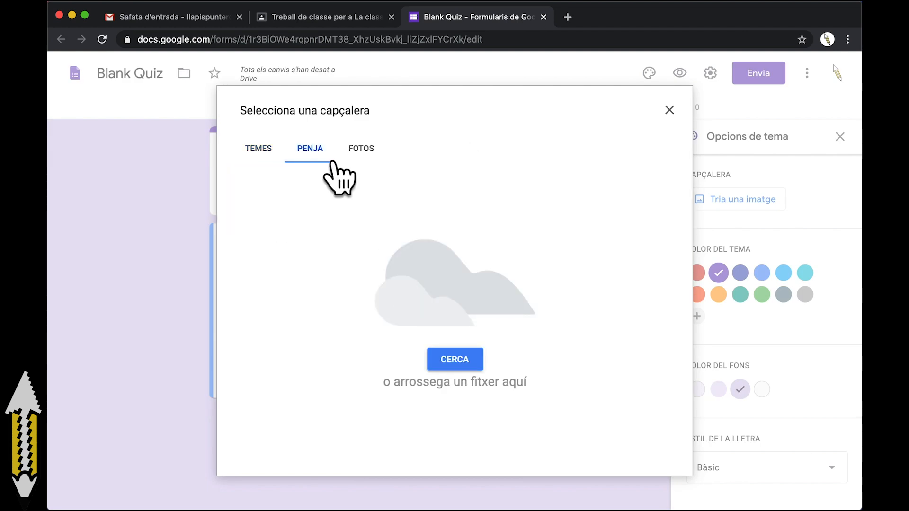
{"action": "left_click", "coordinate": [460, 368]}
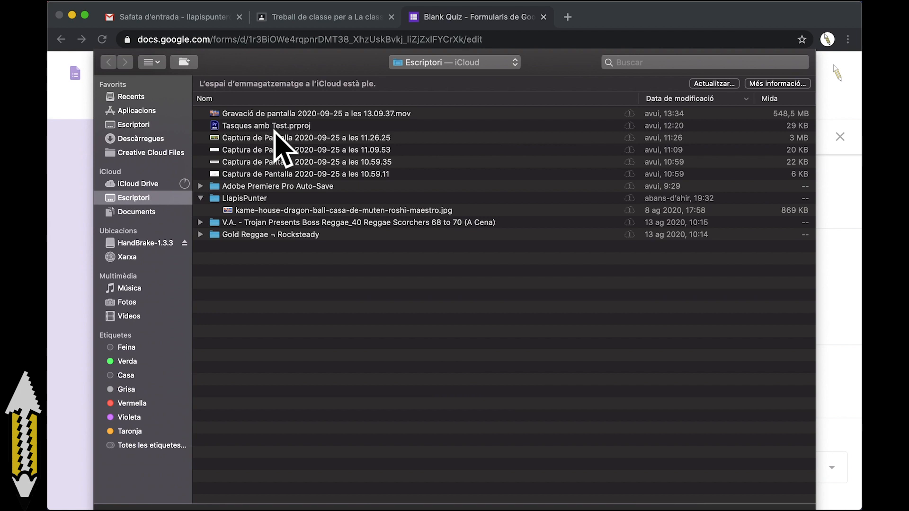
{"action": "double_click", "coordinate": [286, 149]}
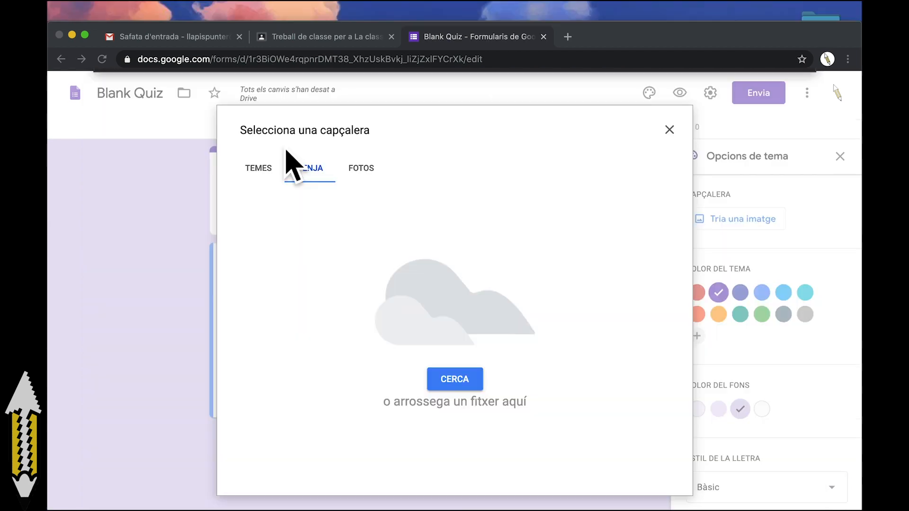
{"action": "left_click", "coordinate": [647, 466]}
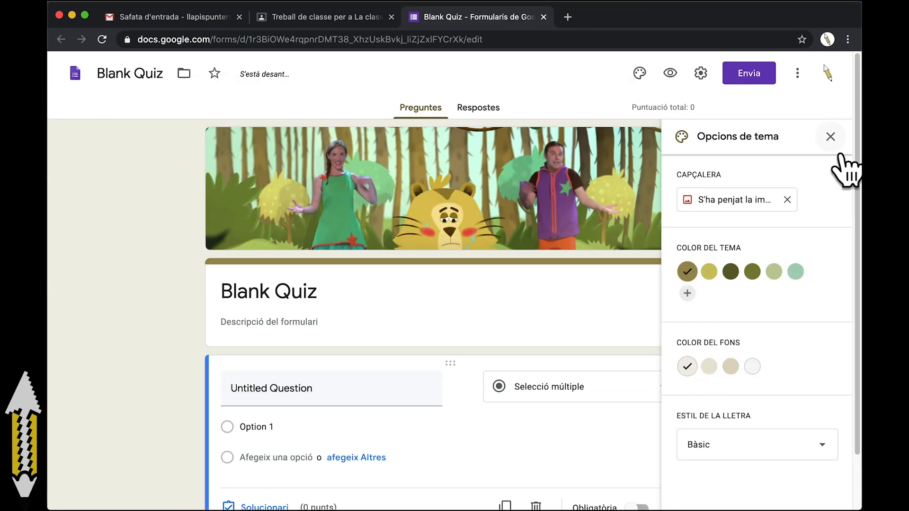
{"action": "left_click", "coordinate": [831, 137]}
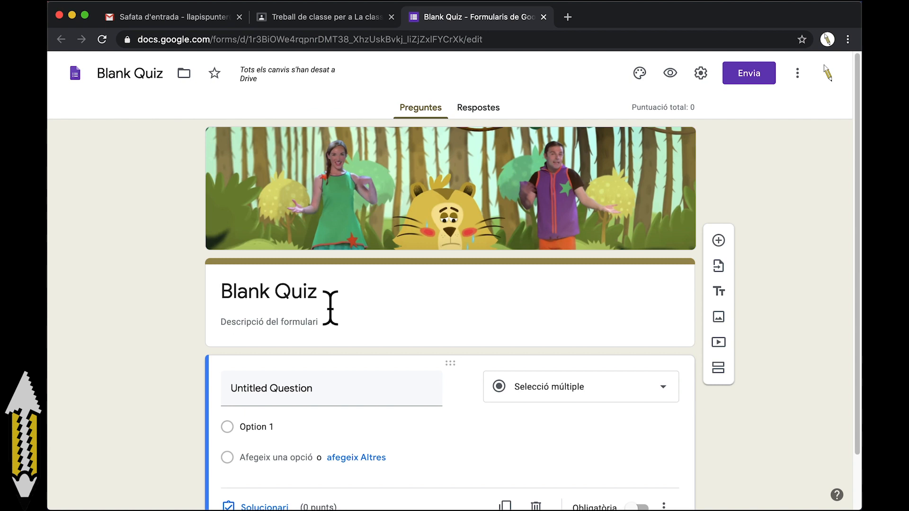
Step: Title the form "Tigres i cavalls!" and set its description to "Mira el vídeo i respon les preguntes"
{"action": "left_click", "coordinate": [331, 307]}
{"action": "type", "text": "Tigres i cavalls"}
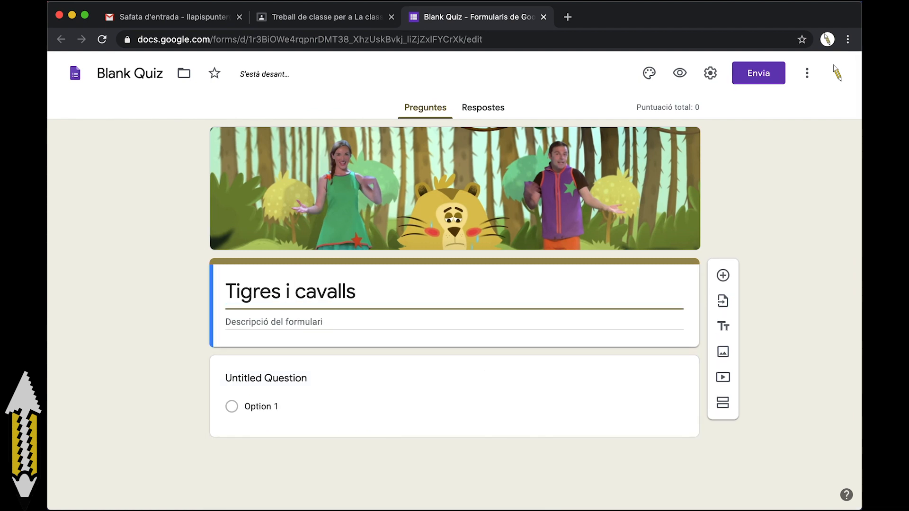
{"action": "left_click", "coordinate": [333, 337]}
{"action": "type", "text": "Mira el vídeo i respon les preguntes"}
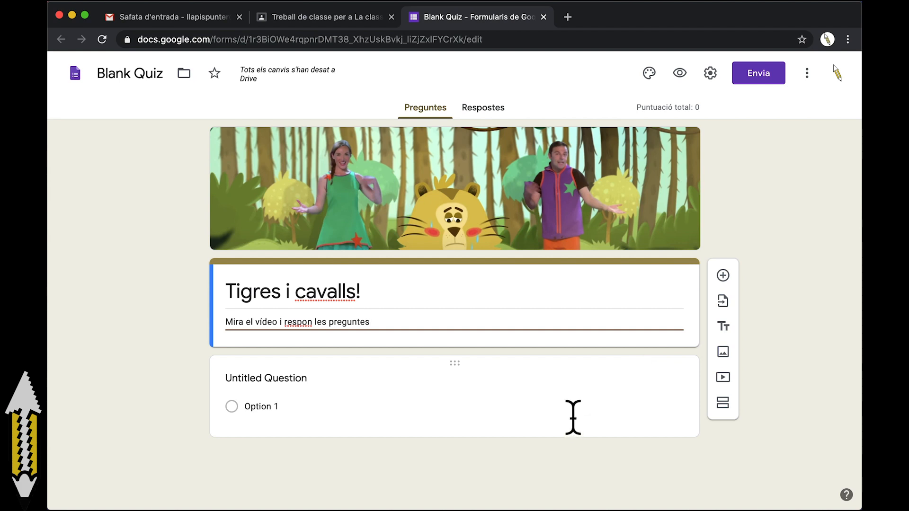
Step: Set the first question to "Qui és el protagonista de la història?", keeping the Selecció múltiple type
{"action": "left_click", "coordinate": [573, 416]}
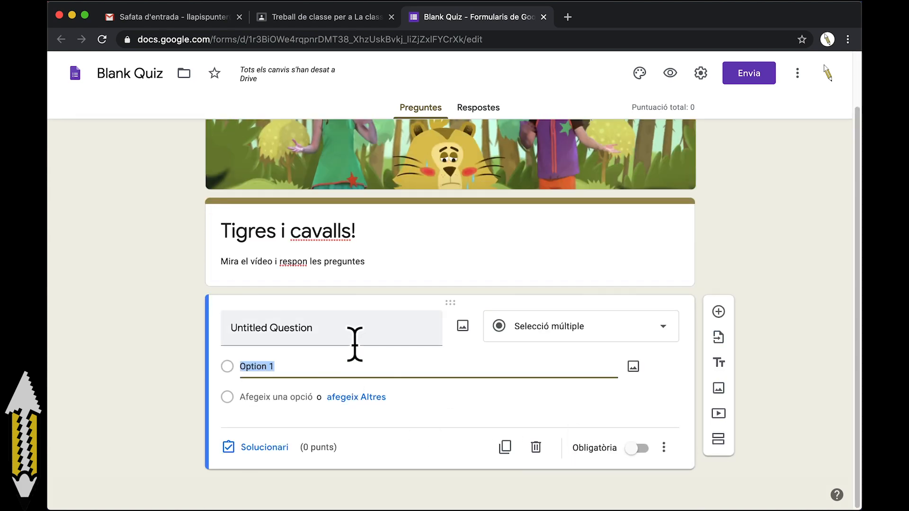
{"action": "left_click", "coordinate": [355, 344]}
{"action": "type", "text": "Qui és el protagonista de la història?"}
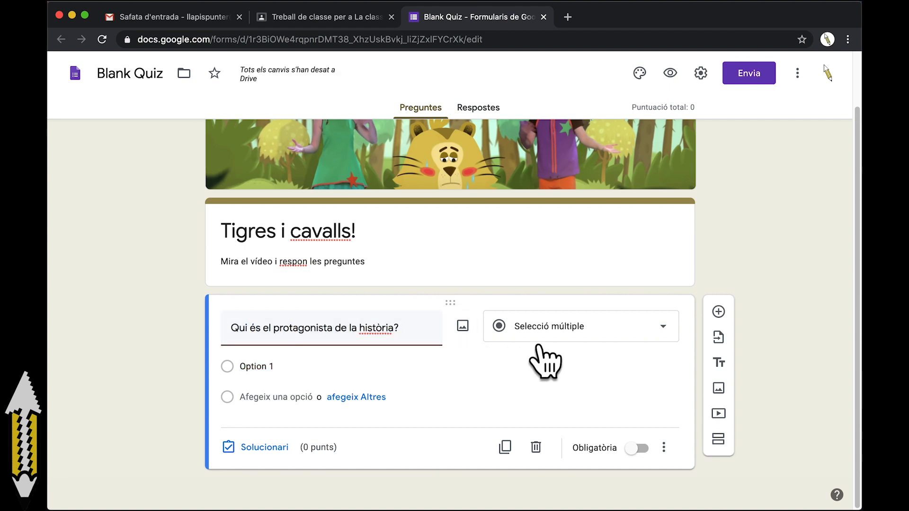
{"action": "left_click", "coordinate": [551, 334]}
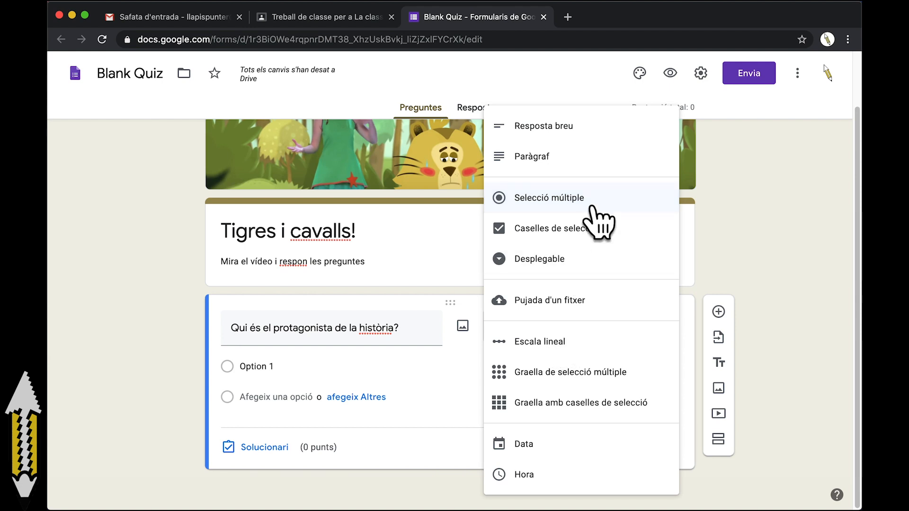
{"action": "left_click", "coordinate": [436, 296]}
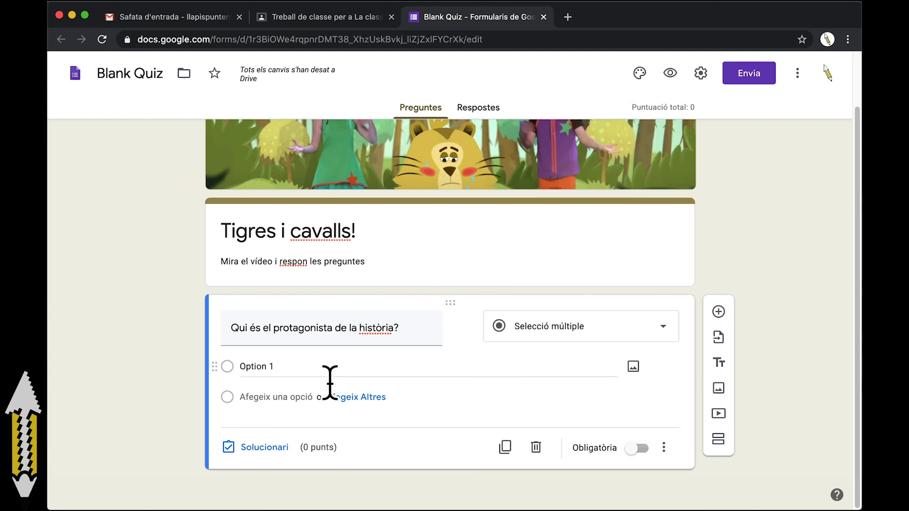
Step: Enter Lleó, Camell and Gat as the question's three answer options
{"action": "left_click", "coordinate": [332, 376]}
{"action": "type", "text": "Lleó"}
{"action": "key", "text": "Return"}
{"action": "type", "text": "Camell"}
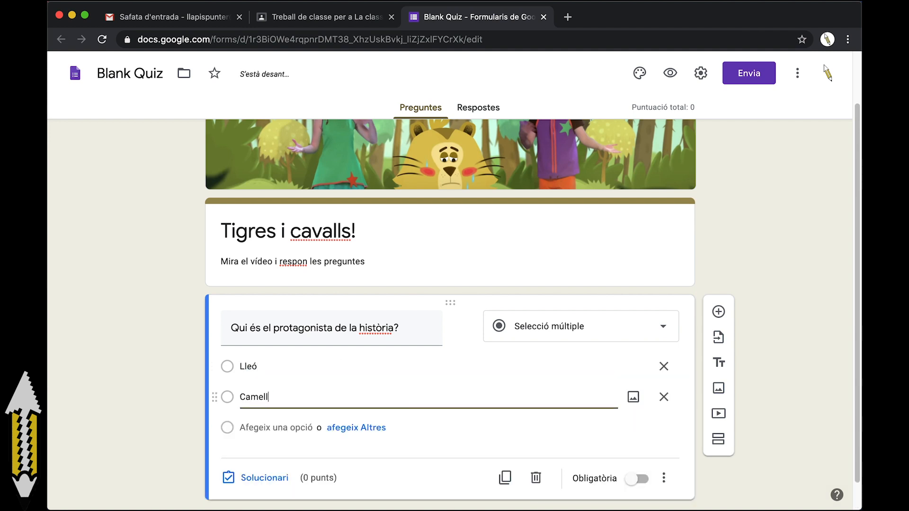
{"action": "key", "text": "Return"}
{"action": "type", "text": "Gat"}
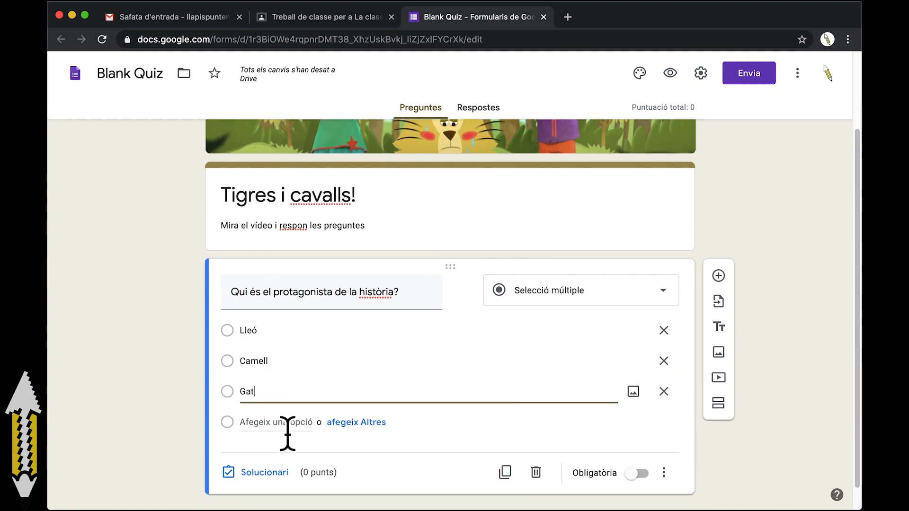
Step: In the question's answer key, mark Lleó as the correct answer and assign 3 points
{"action": "left_click", "coordinate": [280, 473]}
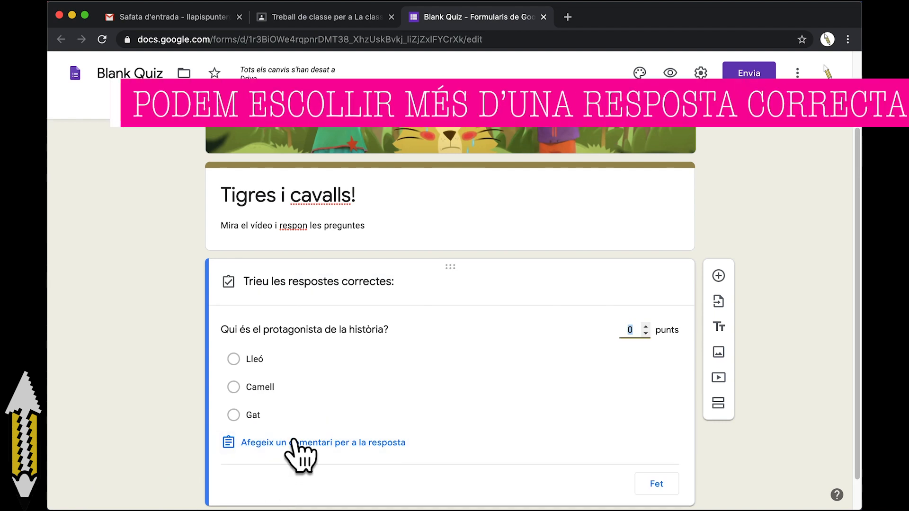
{"action": "left_click", "coordinate": [322, 360]}
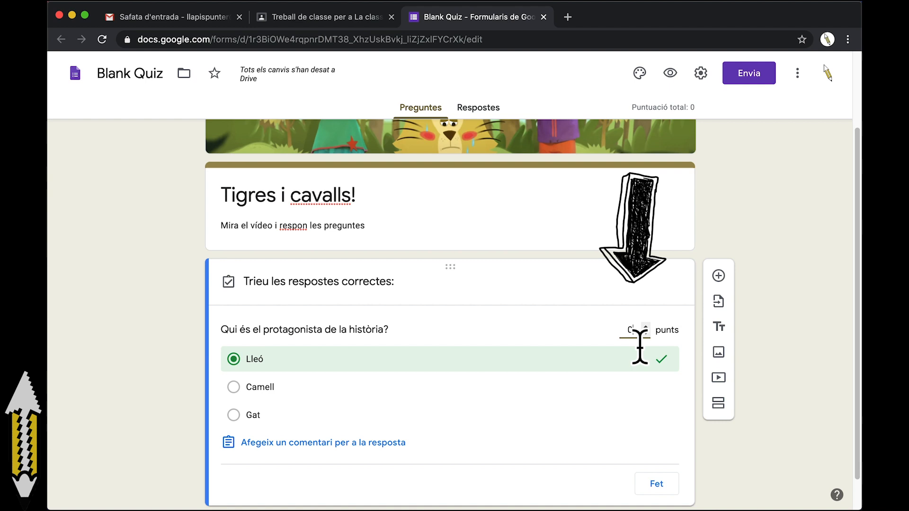
{"action": "type", "text": "3"}
{"action": "scroll", "coordinate": [381, 475], "scroll_direction": "down", "scroll_amount": 1}
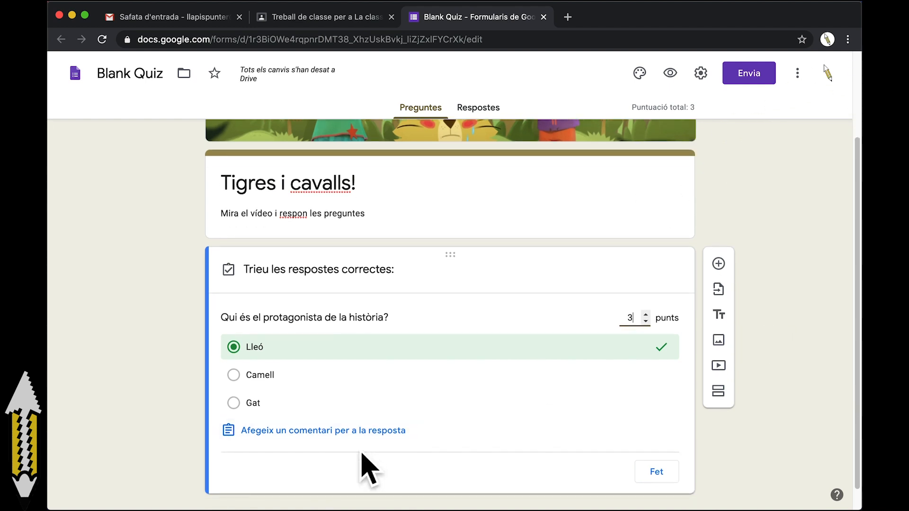
Step: Add feedback for incorrect answers reading "Ups! Torna intentar-ho!" and attach the YouTube video "El Pot Petit - El lleó vergonyós"
{"action": "left_click", "coordinate": [378, 445]}
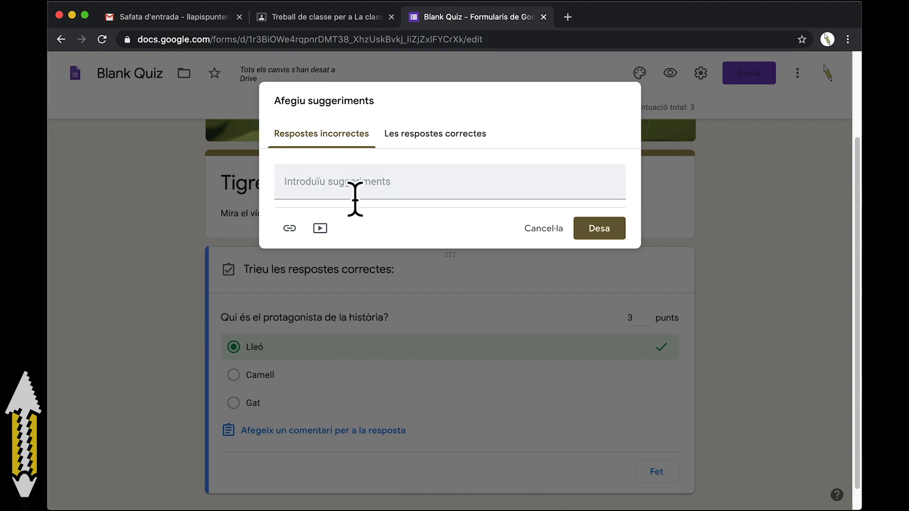
{"action": "left_click", "coordinate": [355, 199]}
{"action": "type", "text": "Ups! Torna intentar-ho!"}
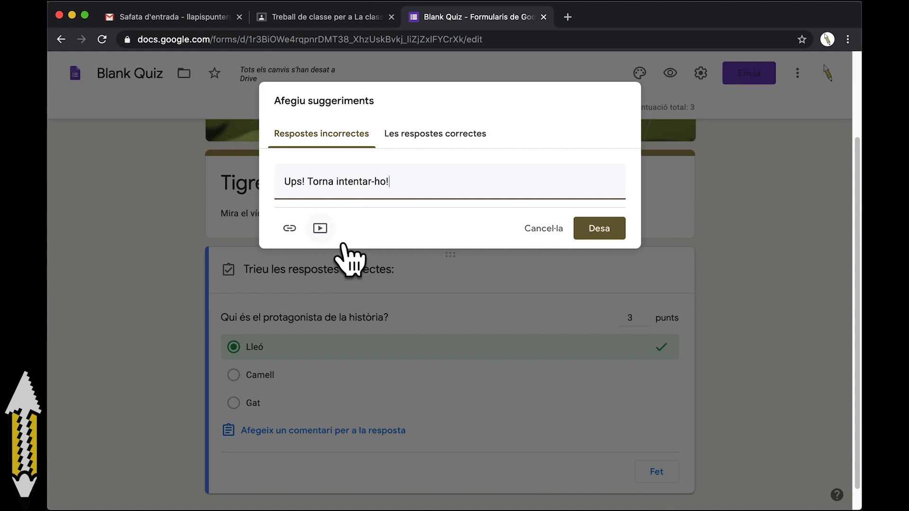
{"action": "left_click", "coordinate": [320, 229]}
{"action": "type", "text": "tigres i conselle"}
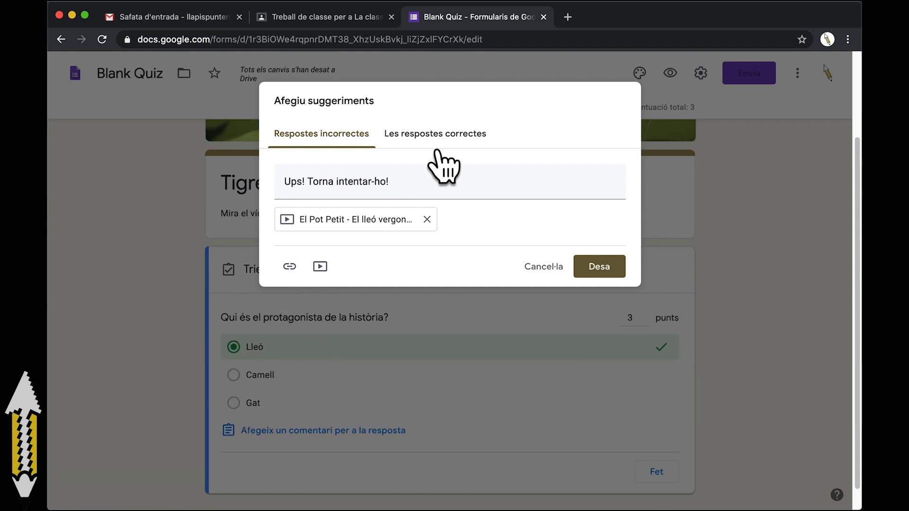
Step: Set the feedback for correct answers to "Enhorabona!" and save the feedback
{"action": "left_click", "coordinate": [436, 143]}
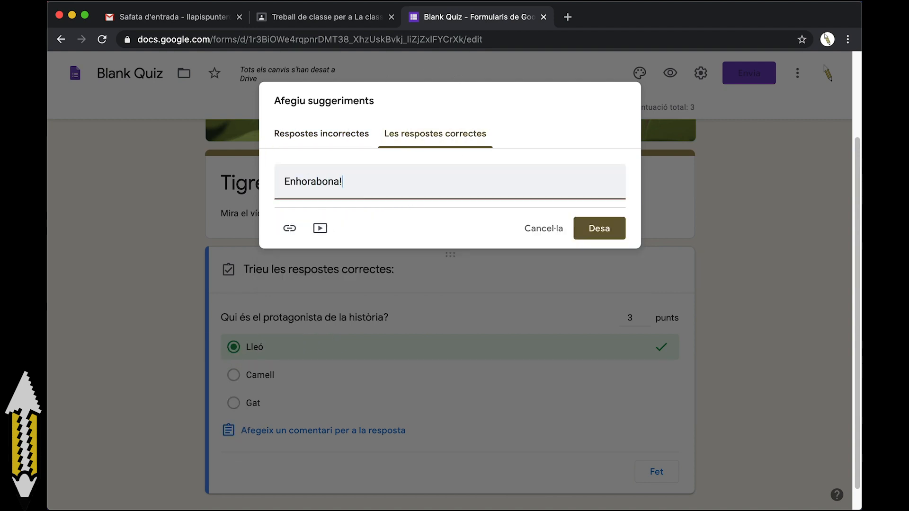
{"action": "left_click", "coordinate": [623, 238]}
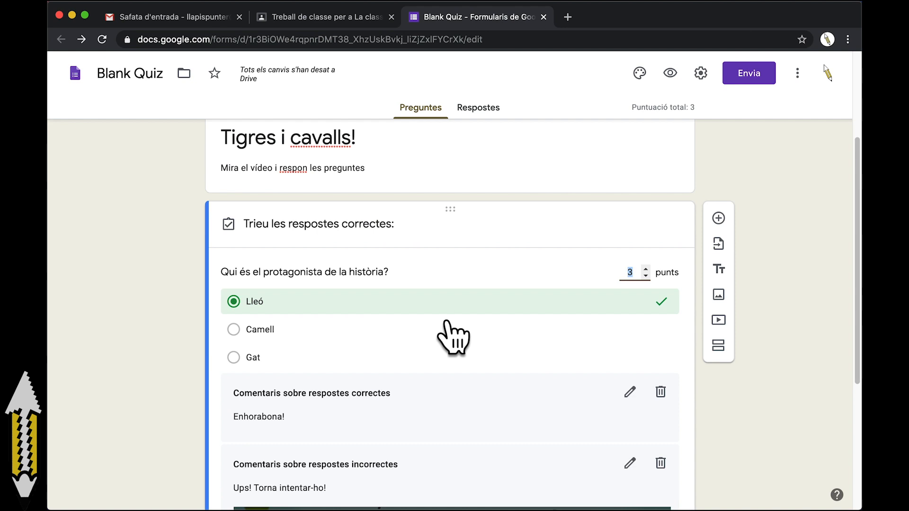
{"action": "scroll", "coordinate": [445, 327], "scroll_direction": "down", "scroll_amount": 4}
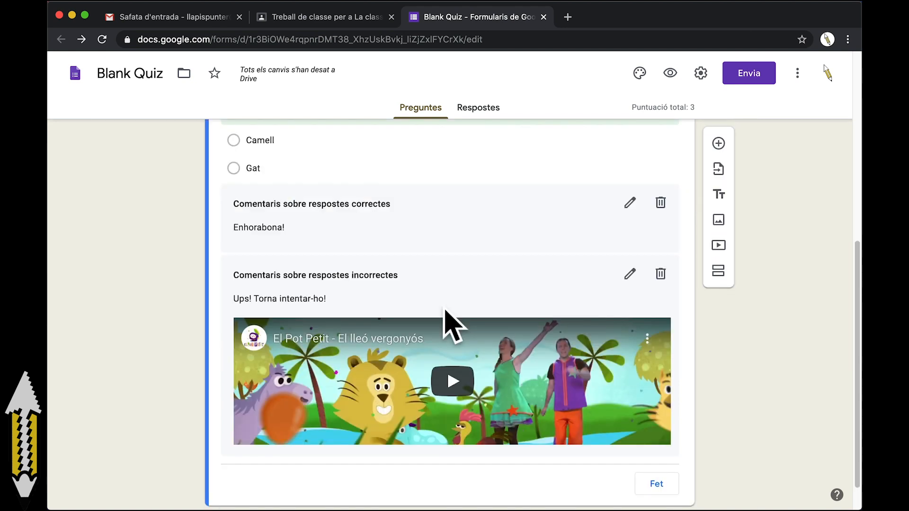
Step: Add a second question, "Qui són els amics del lleó?", with the Caselles de selecció type
{"action": "left_click", "coordinate": [718, 143]}
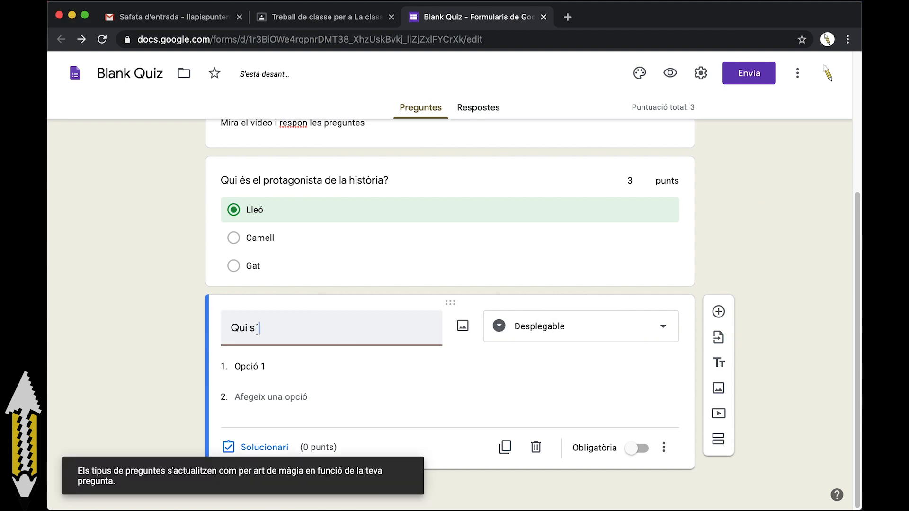
{"action": "type", "text": "ón els amics del lleó?"}
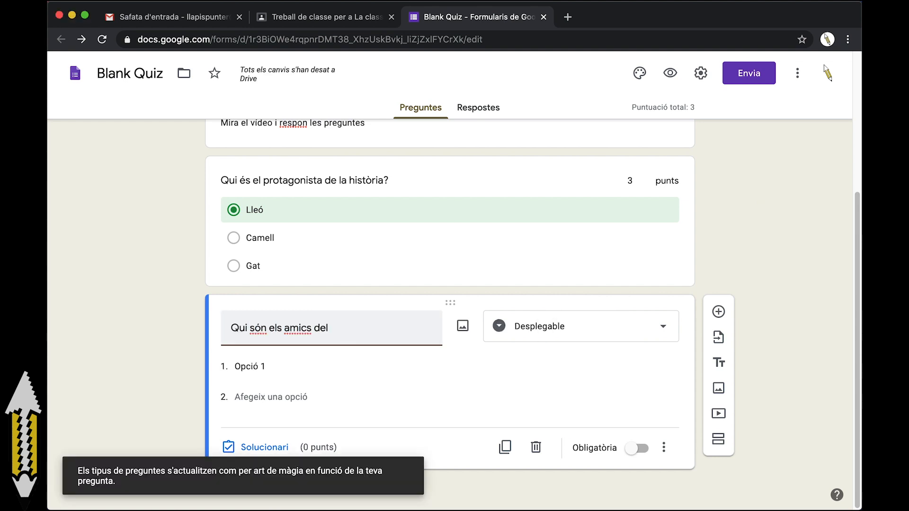
{"action": "left_click", "coordinate": [606, 326]}
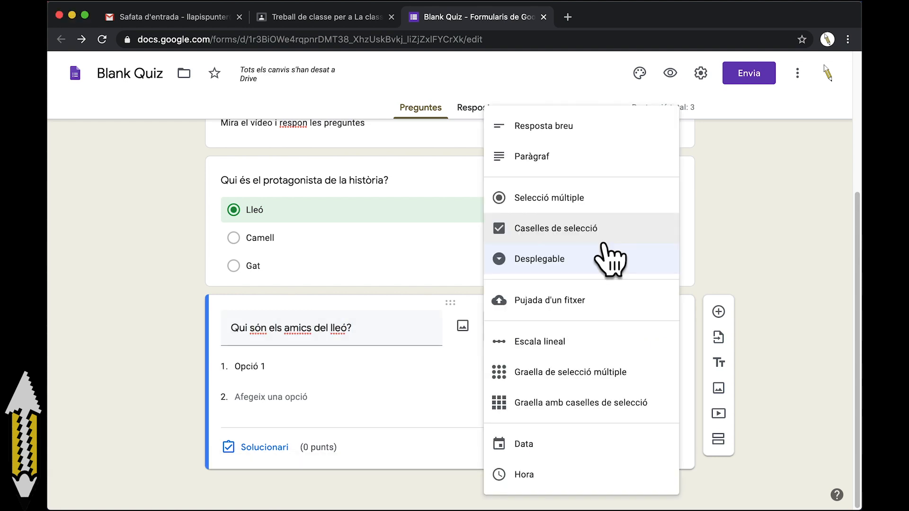
{"action": "left_click", "coordinate": [602, 243]}
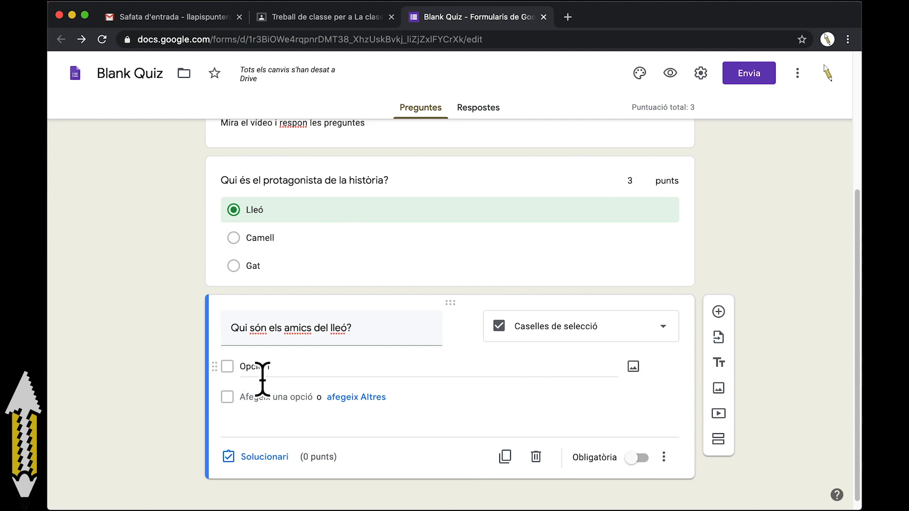
Step: Enter Cavall, Camell and Tigre as the checkbox question's options
{"action": "left_click", "coordinate": [280, 374]}
{"action": "type", "text": "Camell"}
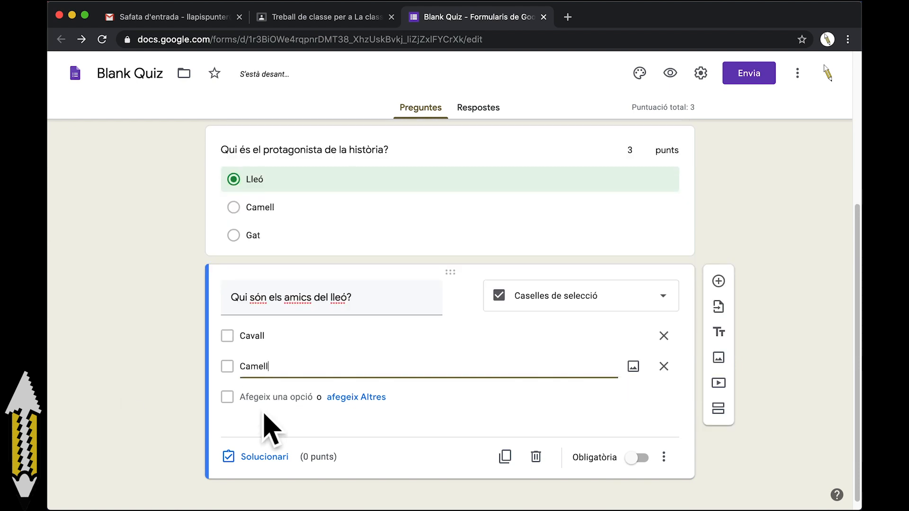
{"action": "key", "text": "Return"}
{"action": "type", "text": "Tigre"}
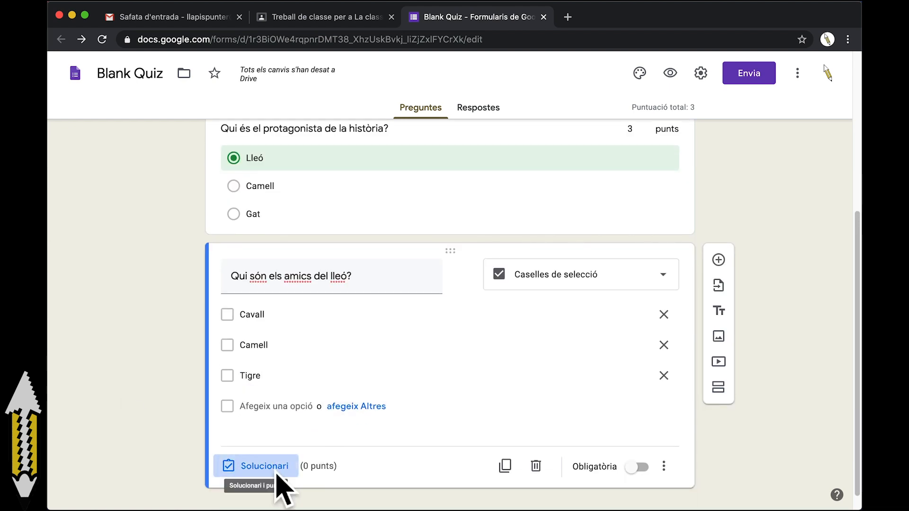
Step: In the checkbox question's answer key, mark Cavall and Tigre as correct and assign 3 points
{"action": "left_click", "coordinate": [277, 474]}
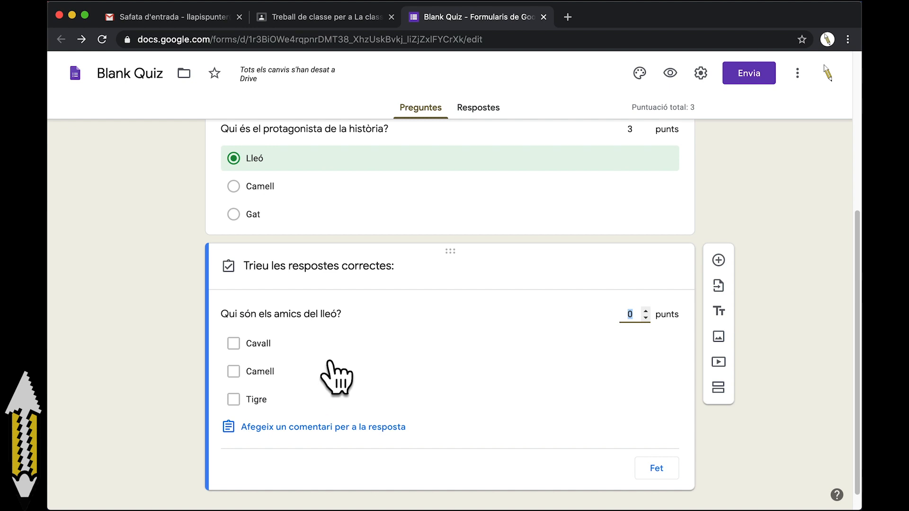
{"action": "left_click", "coordinate": [335, 350]}
{"action": "left_click", "coordinate": [349, 402]}
{"action": "left_click", "coordinate": [621, 320]}
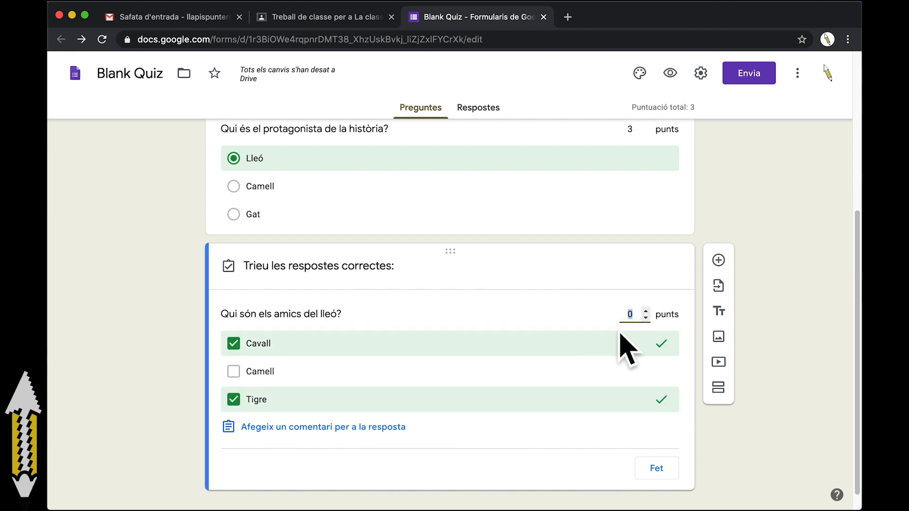
{"action": "type", "text": "3"}
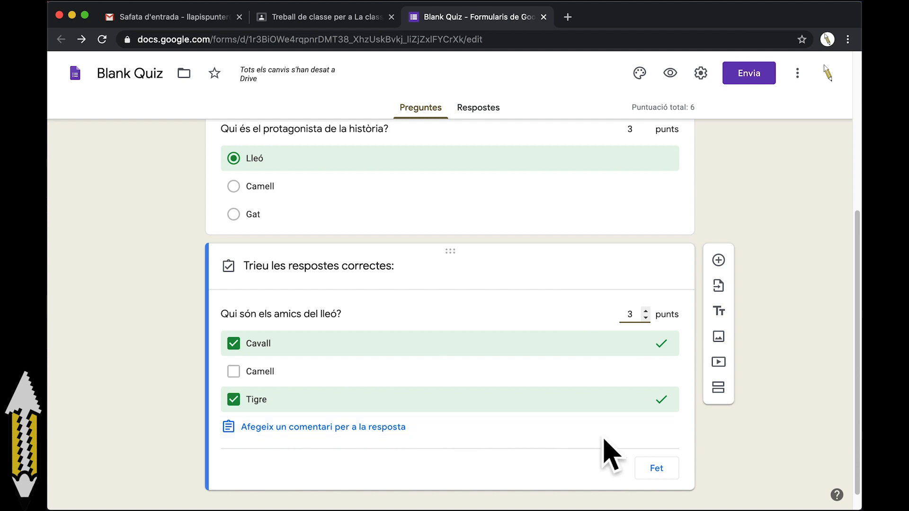
{"action": "left_click", "coordinate": [677, 478]}
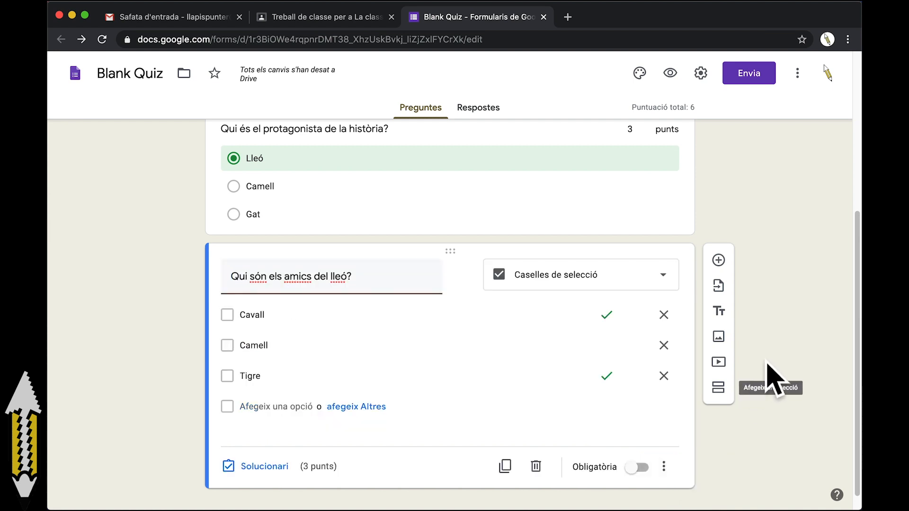
Step: Add a third question, "On passa la història?", with the Desplegable type
{"action": "left_click", "coordinate": [725, 265]}
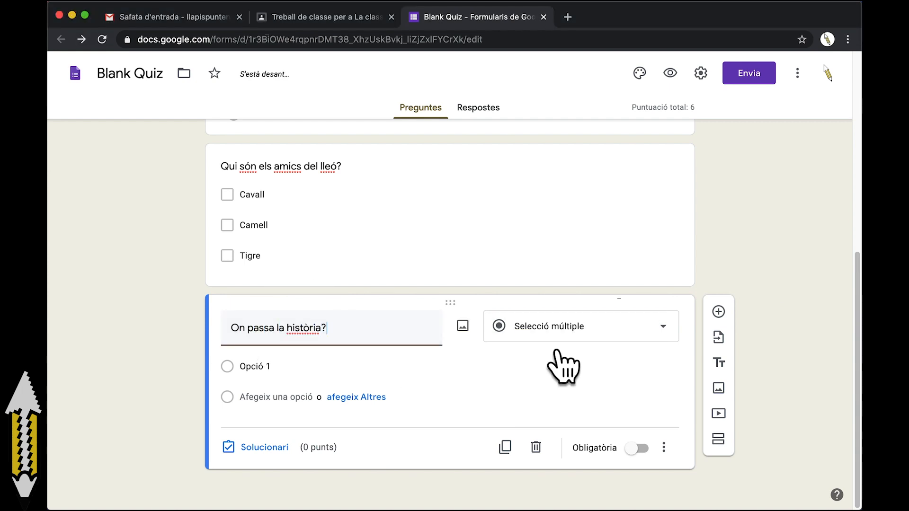
{"action": "left_click", "coordinate": [557, 337]}
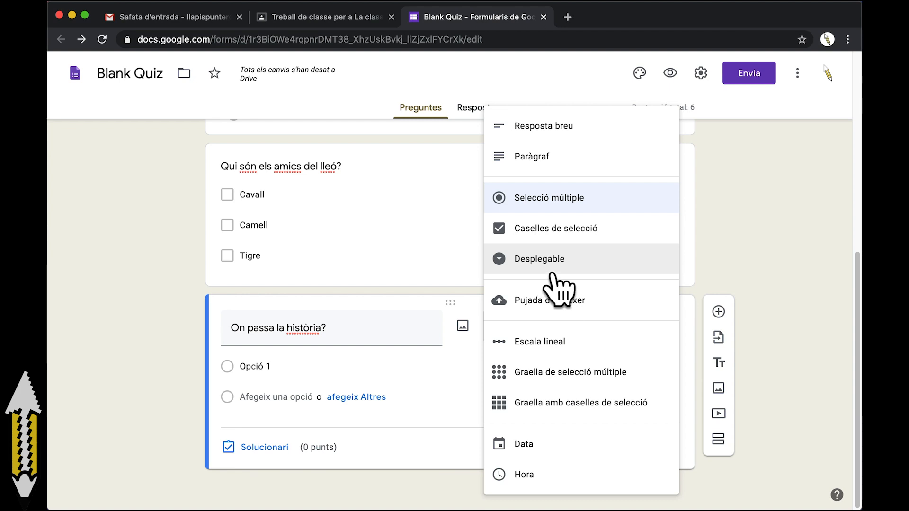
{"action": "left_click", "coordinate": [552, 272]}
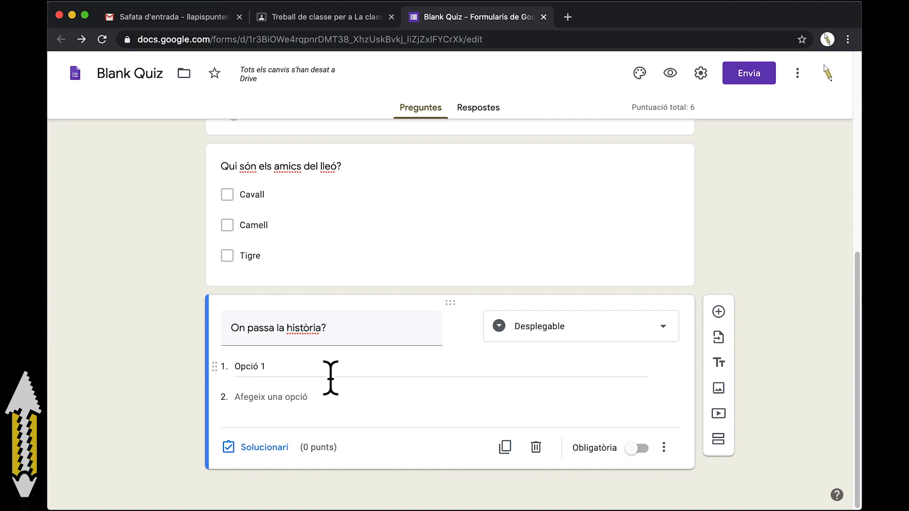
Step: Enter "A la ciutat", "A la selva" and "A la lluna" as the dropdown question's options
{"action": "left_click", "coordinate": [331, 377]}
{"action": "type", "text": "A la ciutat"}
{"action": "key", "text": "Return"}
{"action": "type", "text": "A la selva"}
{"action": "key", "text": "Return"}
{"action": "type", "text": "A la lluna"}
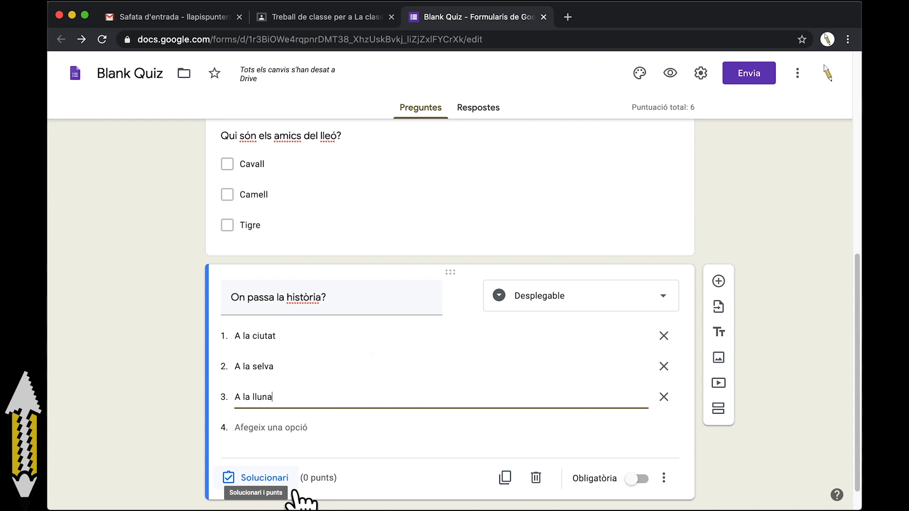
Step: In the dropdown question's answer key, mark "A la selva" as correct and assign 3 points
{"action": "left_click", "coordinate": [291, 490]}
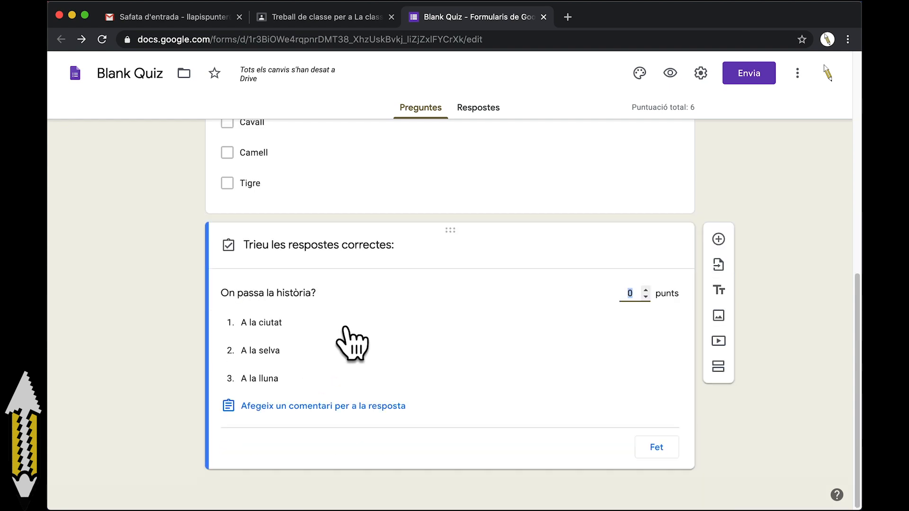
{"action": "left_click", "coordinate": [339, 356]}
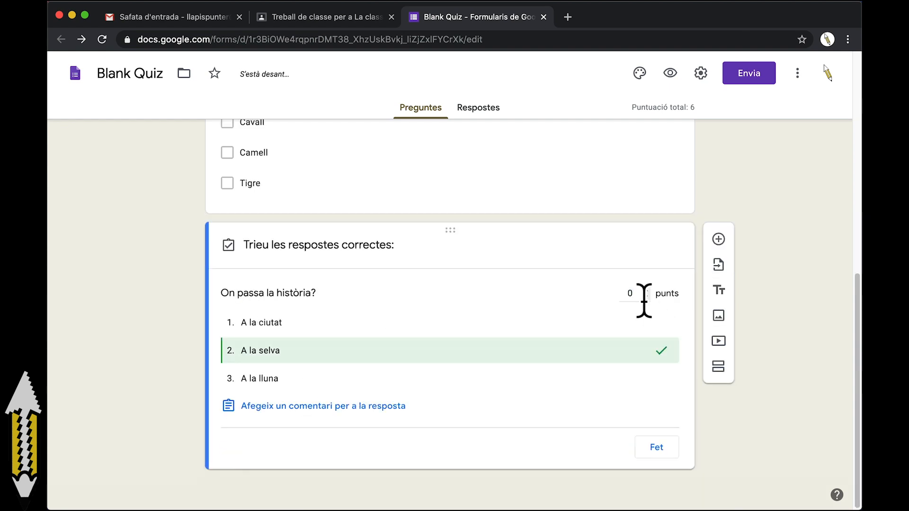
{"action": "left_click", "coordinate": [639, 293]}
{"action": "type", "text": "3"}
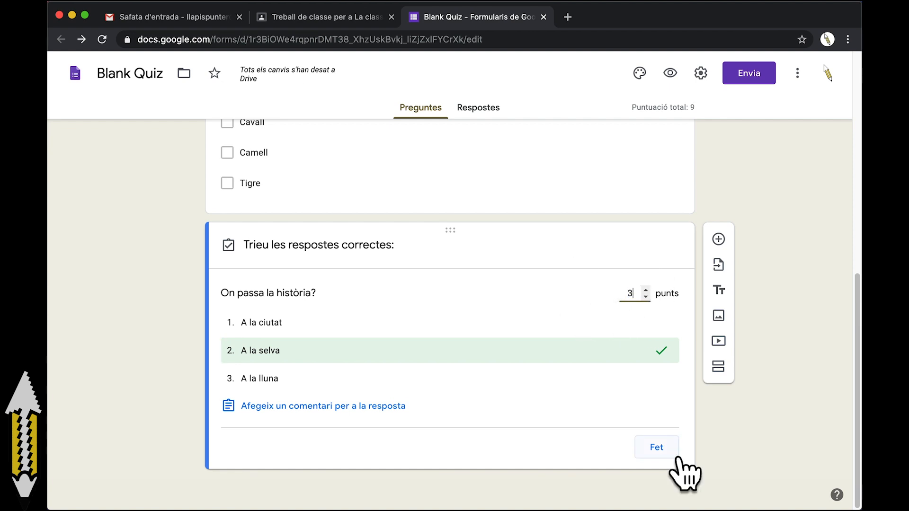
{"action": "left_click", "coordinate": [677, 457]}
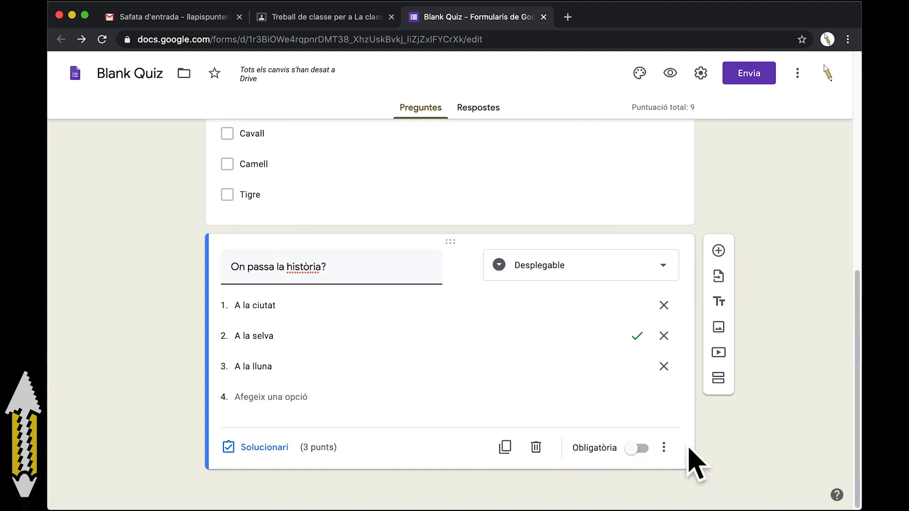
Step: Add a fourth question, "Quin és l'animal que canta, té plomes i porta una cresta?", with the Resposta breu type
{"action": "left_click", "coordinate": [719, 250]}
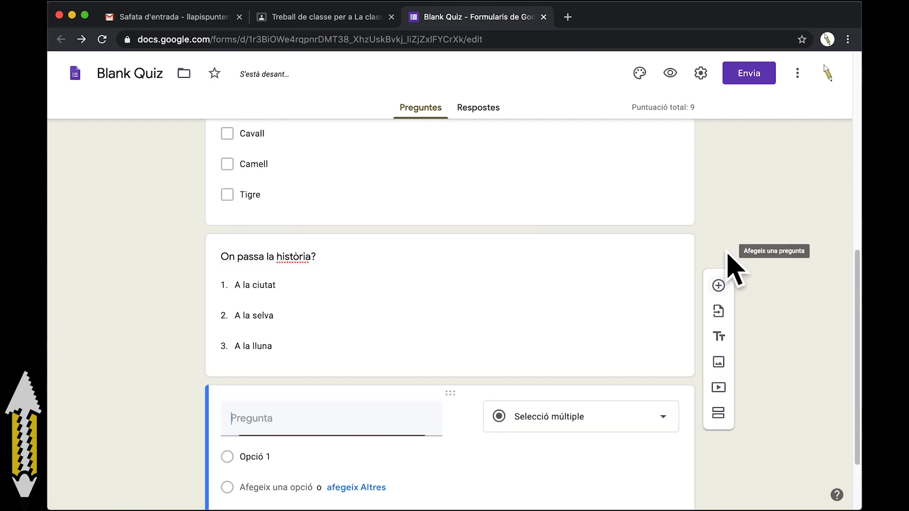
{"action": "type", "text": "Quin és l’animal que canta, té plomes i porta una cresta?"}
{"action": "left_click", "coordinate": [558, 331]}
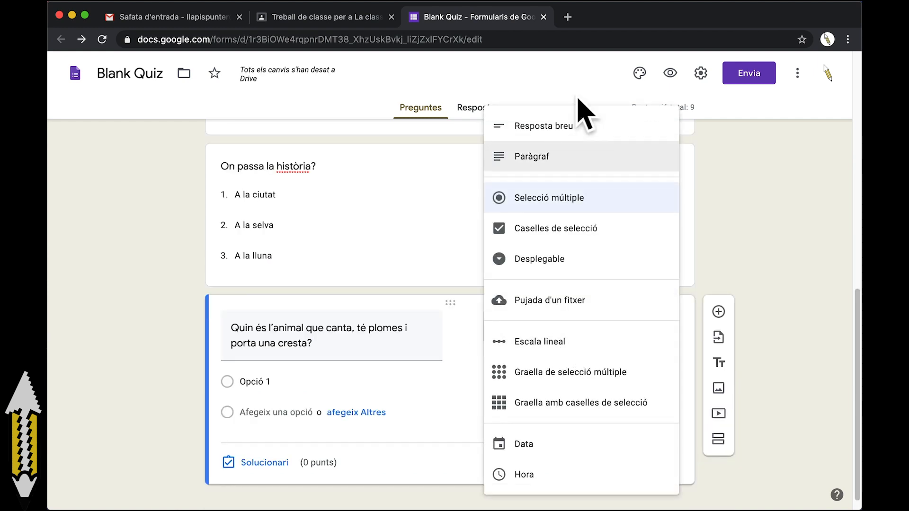
{"action": "left_click", "coordinate": [621, 136]}
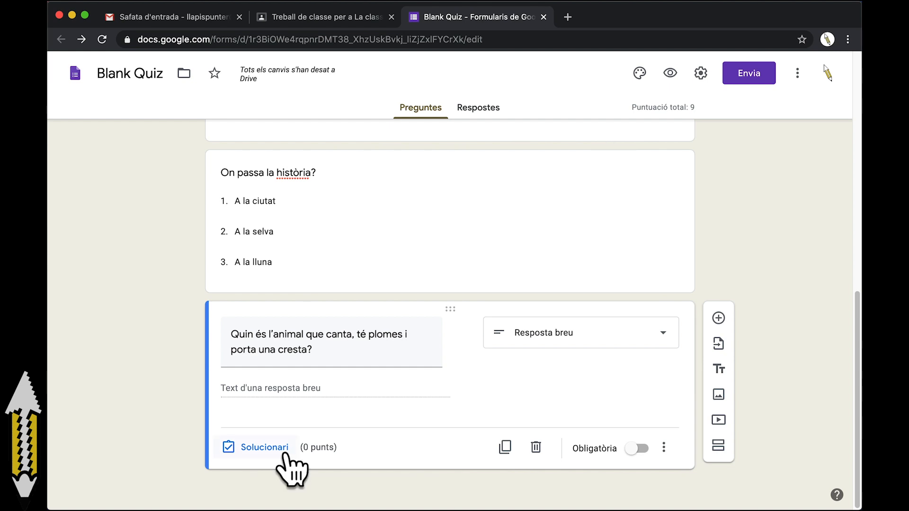
Step: List Gall, gall, El gall, El gall, Pollastre and El pollastre as correct answers in the short-answer question's answer key
{"action": "left_click", "coordinate": [283, 449]}
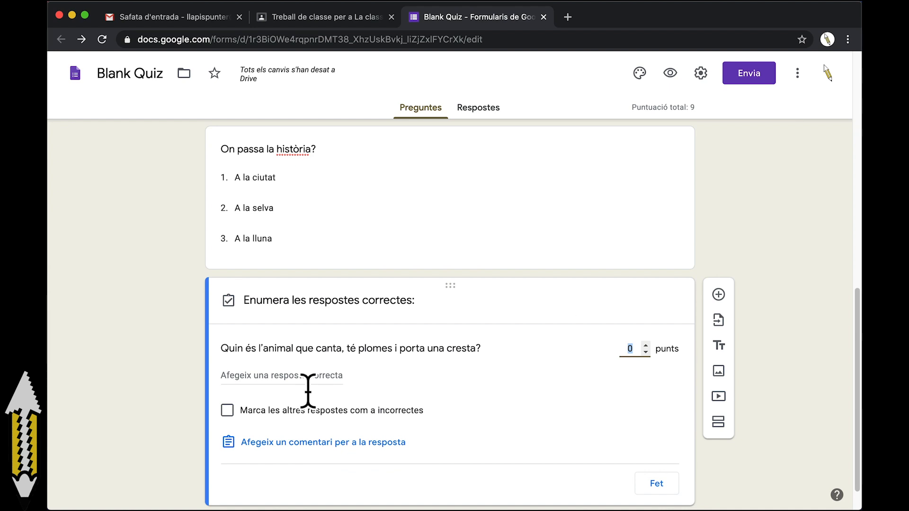
{"action": "left_click", "coordinate": [308, 381]}
{"action": "type", "text": "Gall"}
{"action": "key", "text": "Return"}
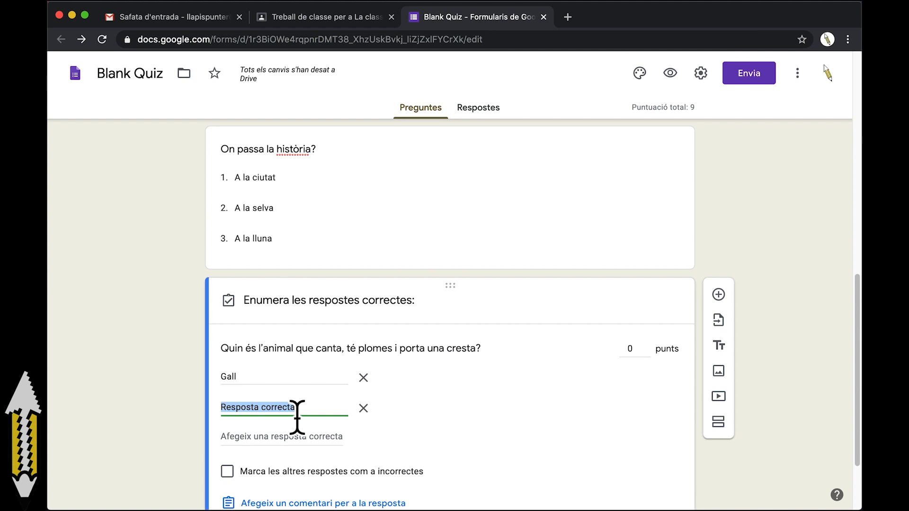
{"action": "type", "text": "gall"}
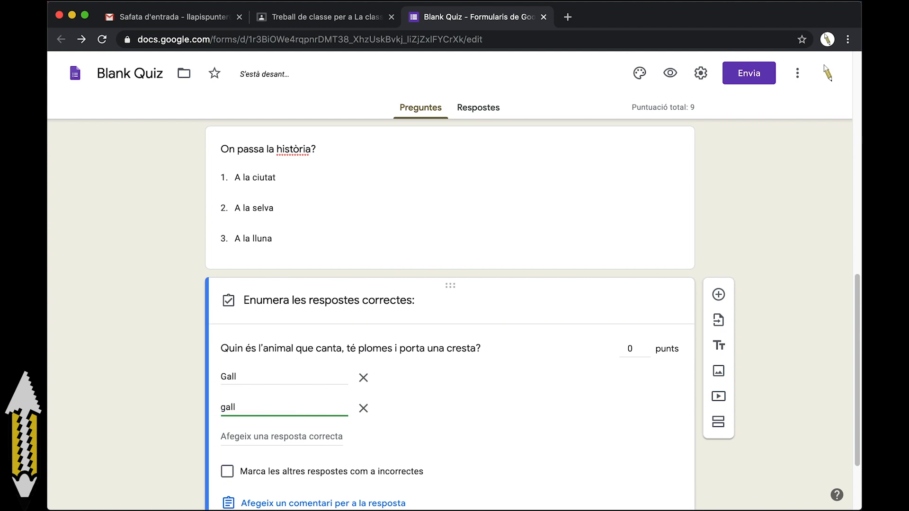
{"action": "key", "text": "Return"}
{"action": "type", "text": "El gall"}
{"action": "key", "text": "Return"}
{"action": "type", "text": "El gall"}
{"action": "key", "text": "Return"}
{"action": "type", "text": "Pollastre"}
{"action": "key", "text": "Return"}
{"action": "type", "text": "El pollastre"}
Step: Assign 1 point to the short-answer question and finish its answer key
{"action": "scroll", "coordinate": [595, 457], "scroll_direction": "down", "scroll_amount": 4}
{"action": "left_click", "coordinate": [625, 150]}
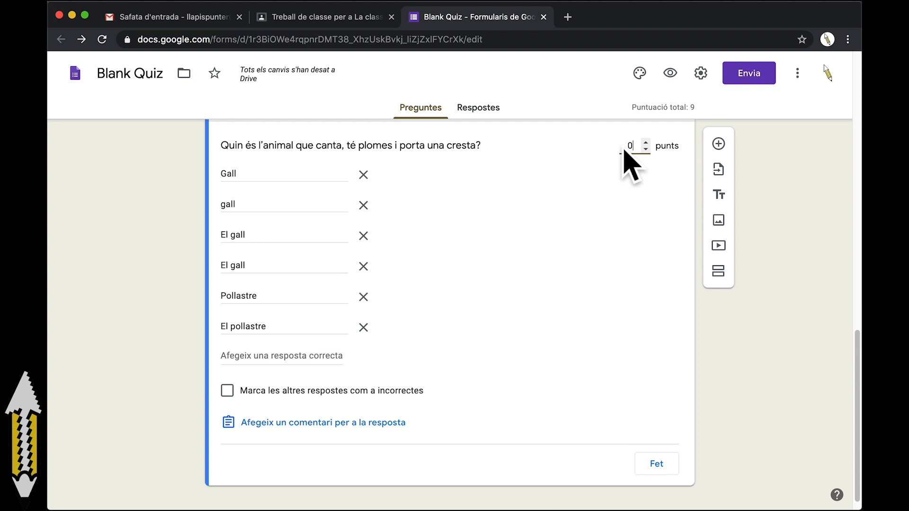
{"action": "type", "text": "1"}
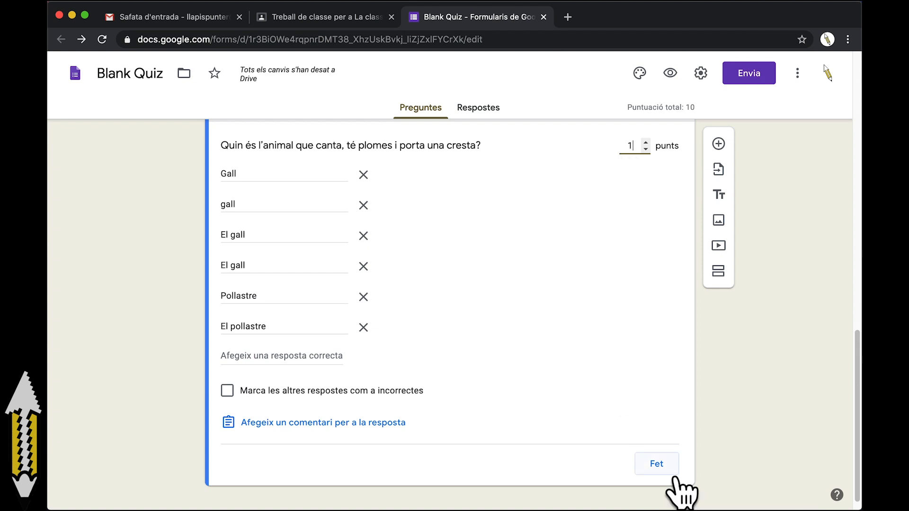
{"action": "left_click", "coordinate": [674, 474]}
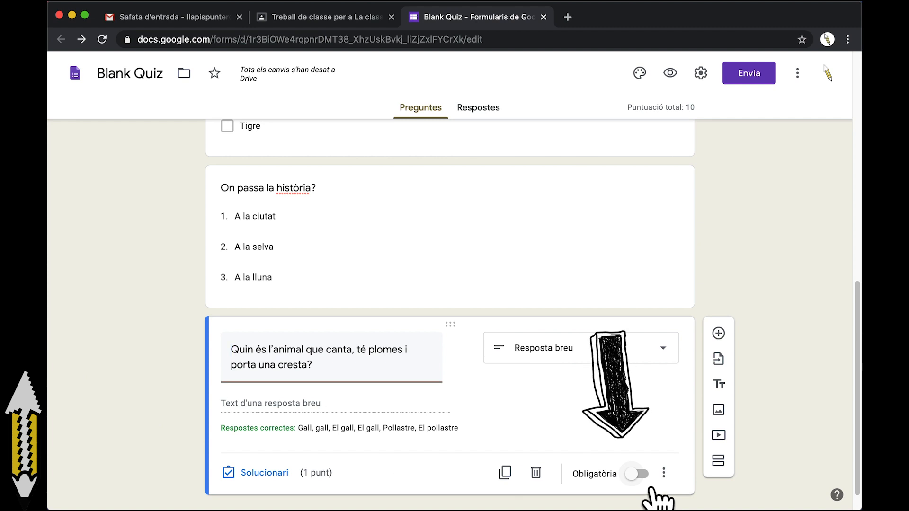
Step: Mark the short-answer question and the preceding "On passa la història?" question as Obligatòria
{"action": "left_click", "coordinate": [650, 487]}
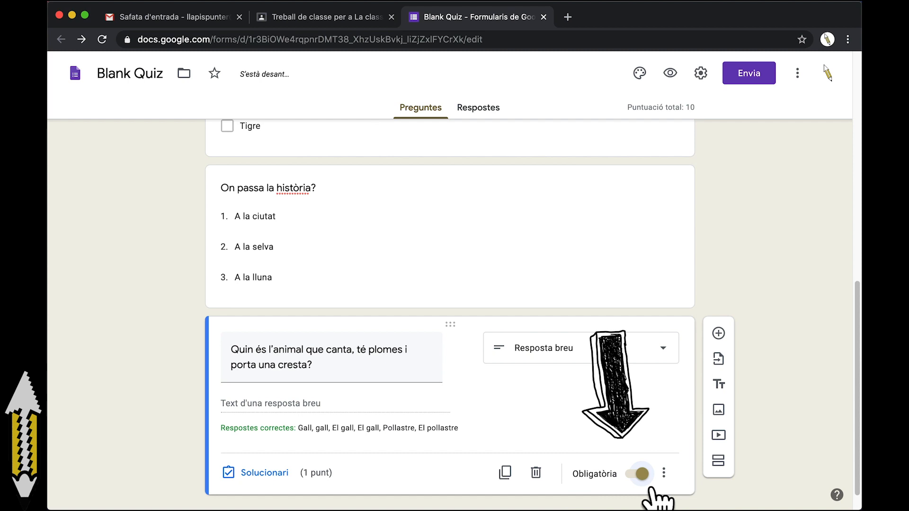
{"action": "left_click", "coordinate": [564, 284]}
{"action": "left_click", "coordinate": [636, 359]}
{"action": "scroll", "coordinate": [649, 378], "scroll_direction": "up", "scroll_amount": 3}
{"action": "left_click", "coordinate": [757, 374]}
{"action": "scroll", "coordinate": [757, 374], "scroll_direction": "down", "scroll_amount": 1}
{"action": "scroll", "coordinate": [760, 383], "scroll_direction": "up", "scroll_amount": 15}
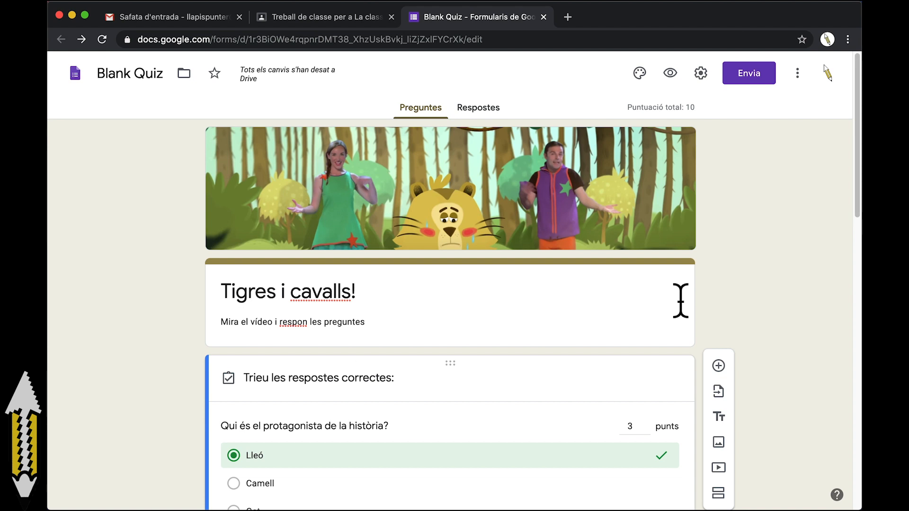
Step: Add the YouTube video "El Pot Petit - El lleó vergonyós" to the form and move it above the first question
{"action": "scroll", "coordinate": [705, 303], "scroll_direction": "down", "scroll_amount": 1}
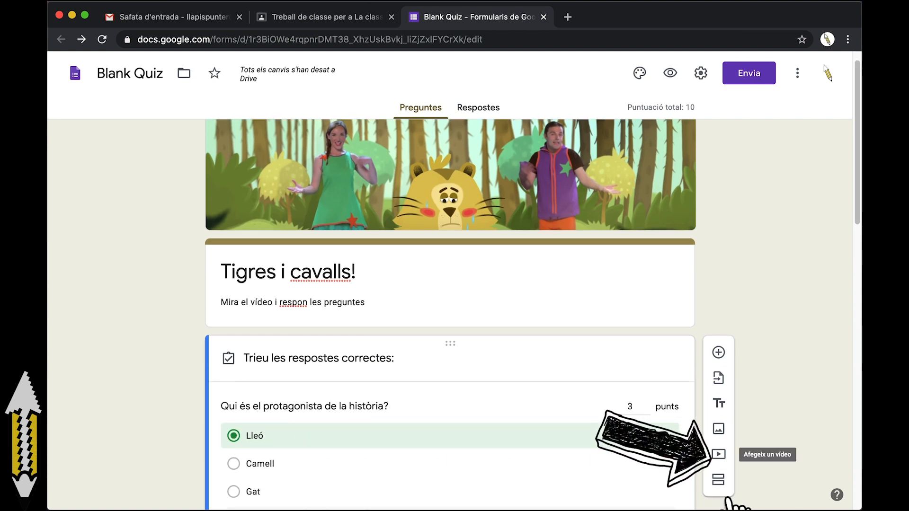
{"action": "left_click", "coordinate": [718, 454]}
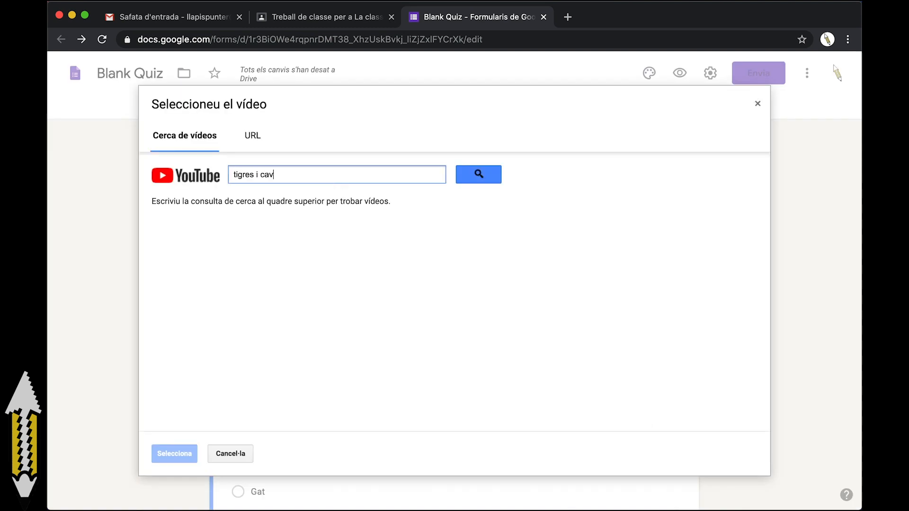
{"action": "type", "text": "odrils"}
{"action": "key", "text": "Return"}
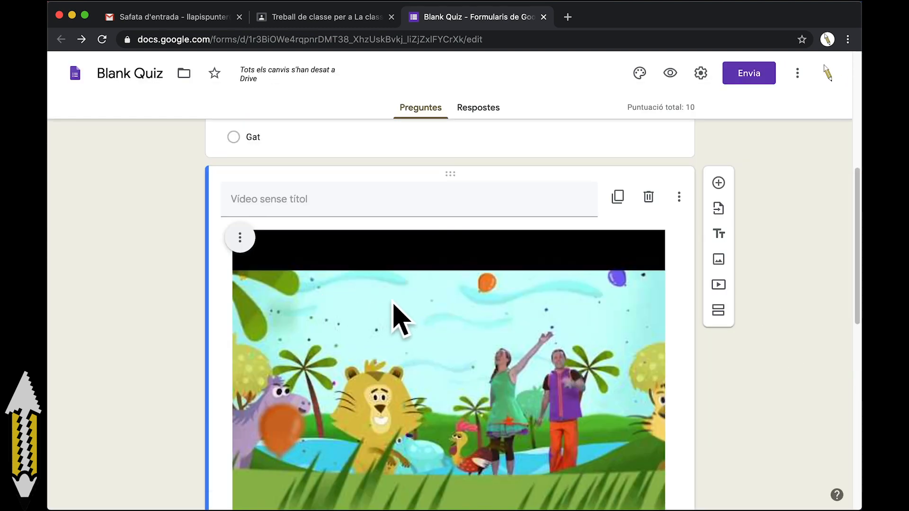
{"action": "scroll", "coordinate": [385, 325], "scroll_direction": "up", "scroll_amount": 5}
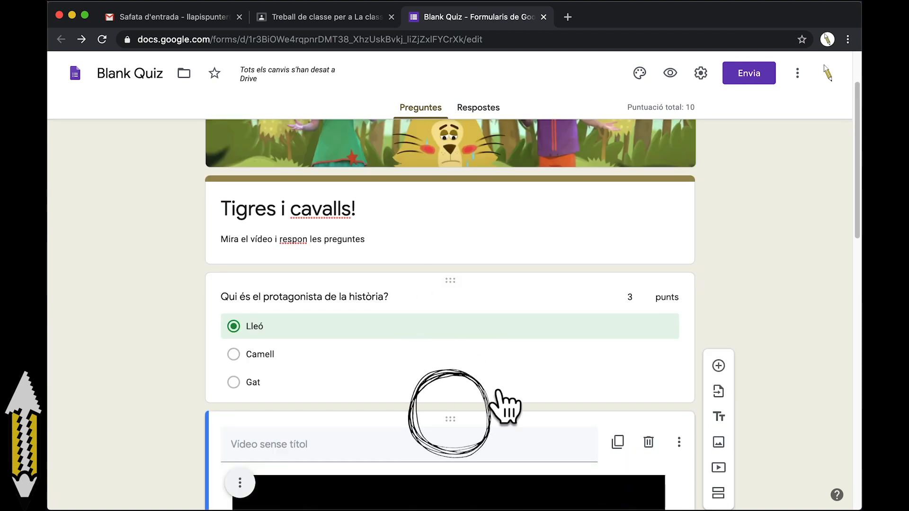
{"action": "left_click_drag", "start_coordinate": [466, 435], "coordinate": [456, 289]}
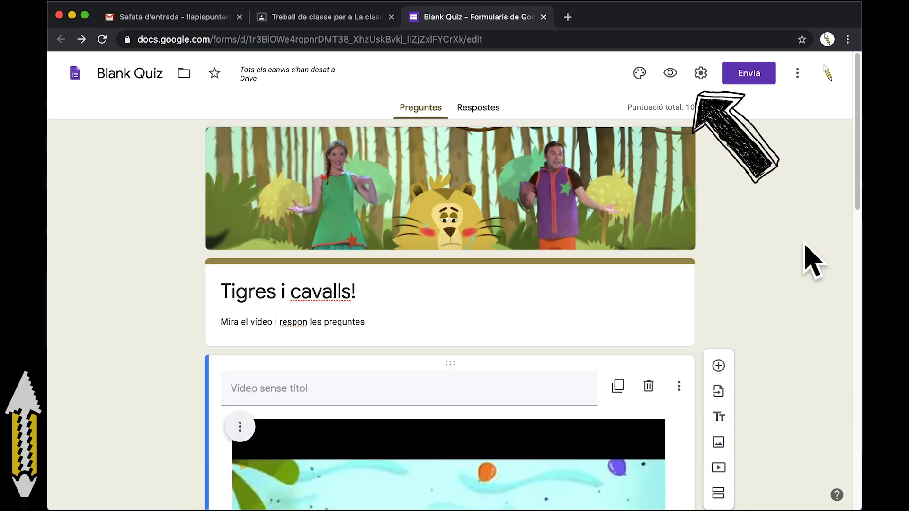
Step: Preview the form as respondents see it, check the video and questions, and return to the editor
{"action": "left_click", "coordinate": [670, 72]}
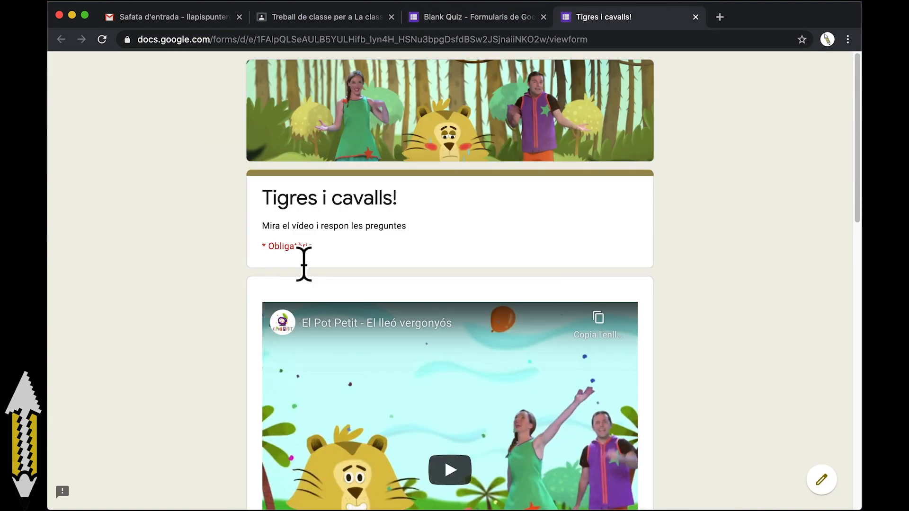
{"action": "scroll", "coordinate": [300, 263], "scroll_direction": "down", "scroll_amount": 10}
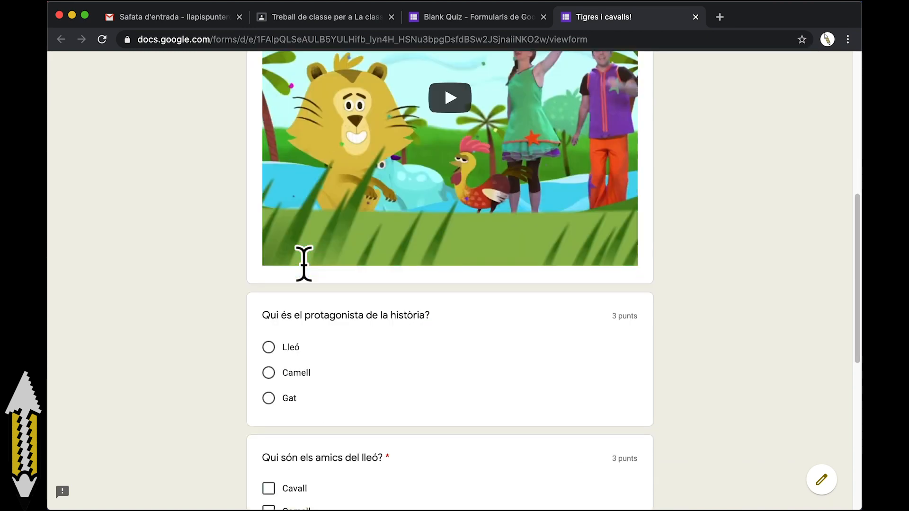
{"action": "key", "text": "super+w"}
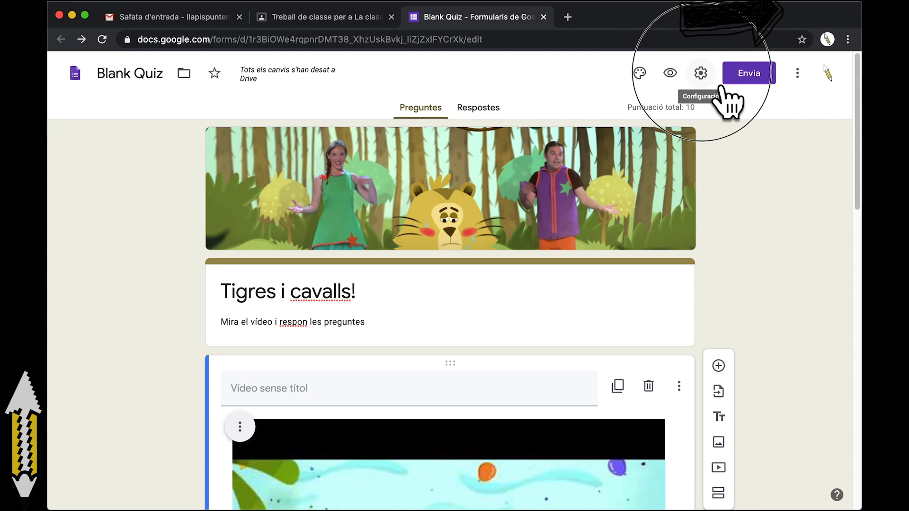
Step: Limit the form to 1 response and save "Ben fet! Bona feina!" as the confirmation message
{"action": "left_click", "coordinate": [704, 76]}
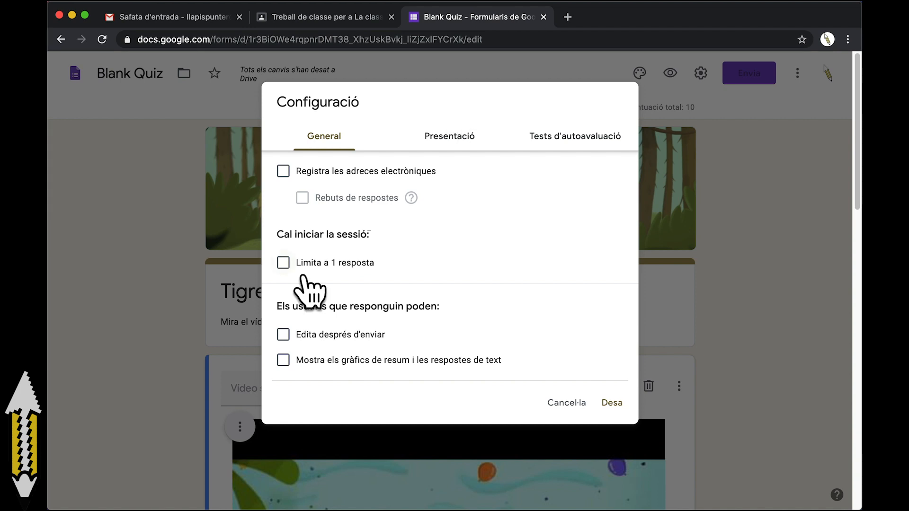
{"action": "left_click", "coordinate": [284, 263]}
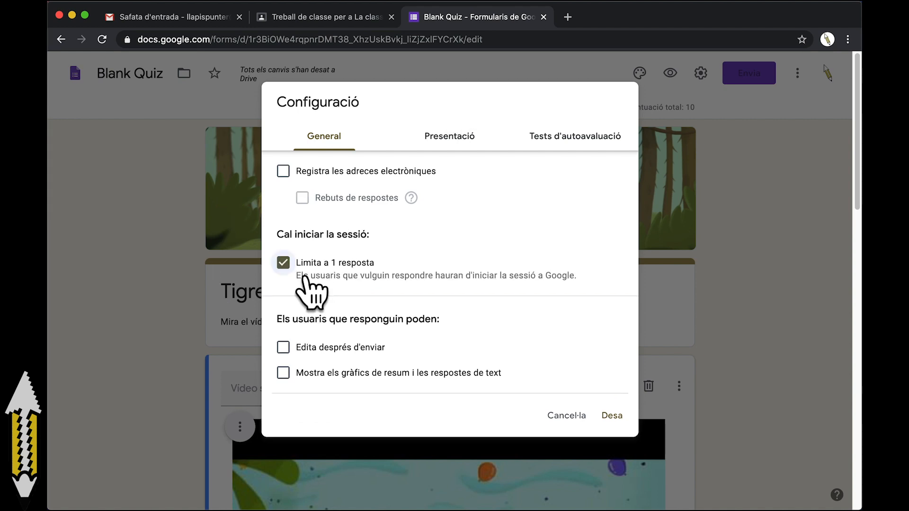
{"action": "left_click", "coordinate": [449, 136]}
{"action": "left_click", "coordinate": [395, 280]}
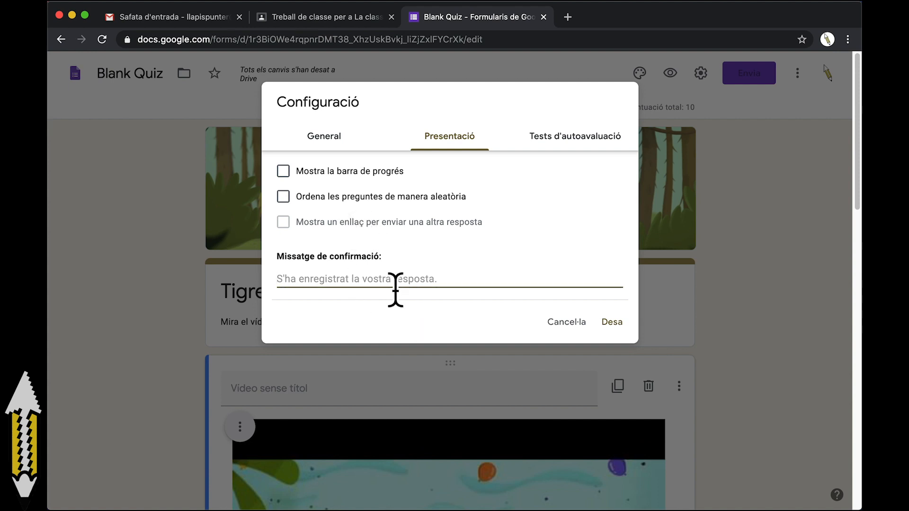
{"action": "type", "text": "Ben fet! E"}
{"action": "left_click", "coordinate": [612, 323]}
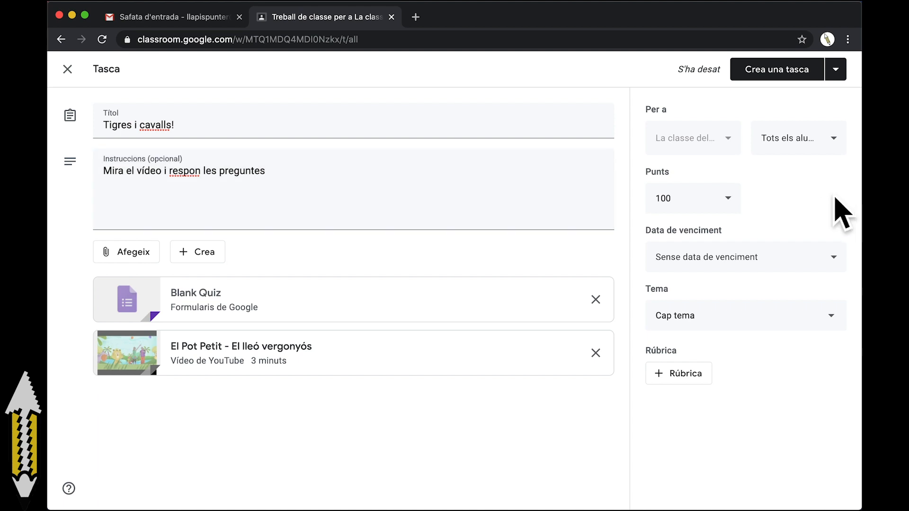
Step: Publish the "Tigres i cavalls!" assignment in Classroom and switch to the A2 student profile
{"action": "left_click", "coordinate": [835, 69]}
{"action": "left_click", "coordinate": [813, 82]}
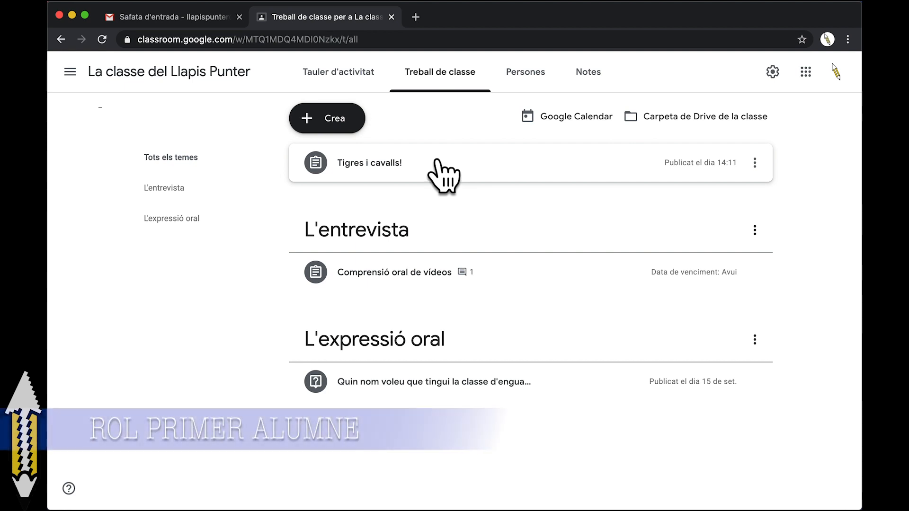
{"action": "left_click", "coordinate": [827, 39]}
{"action": "left_click", "coordinate": [792, 351]}
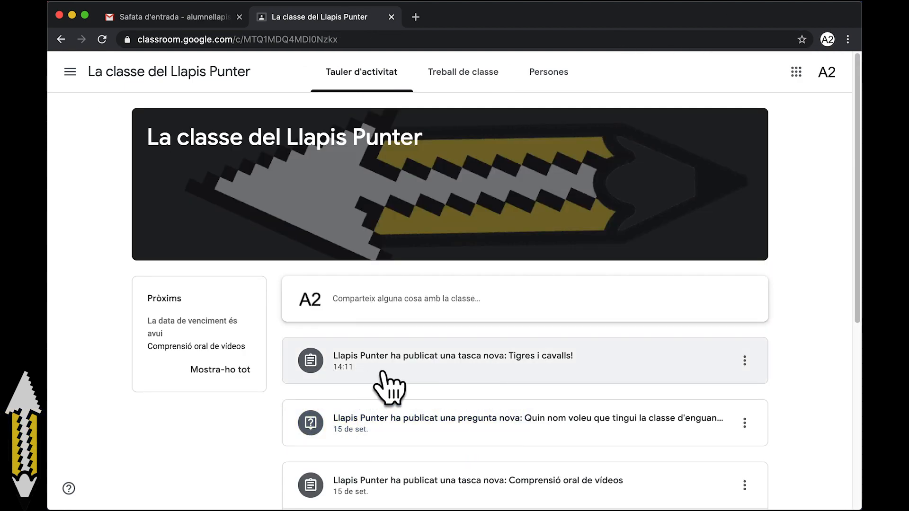
Step: Find the "Tigres i cavalls!" assignment in the student's classwork and open its attached form
{"action": "left_click", "coordinate": [463, 71]}
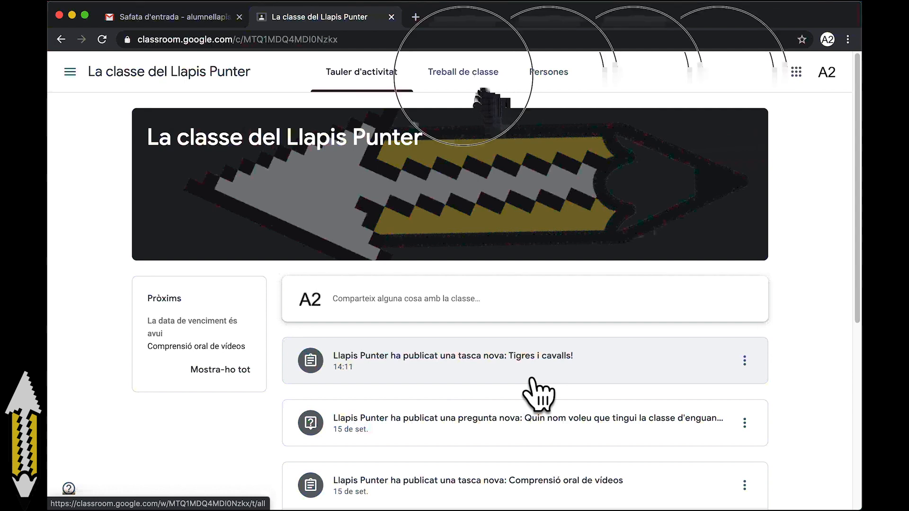
{"action": "left_click", "coordinate": [374, 168]}
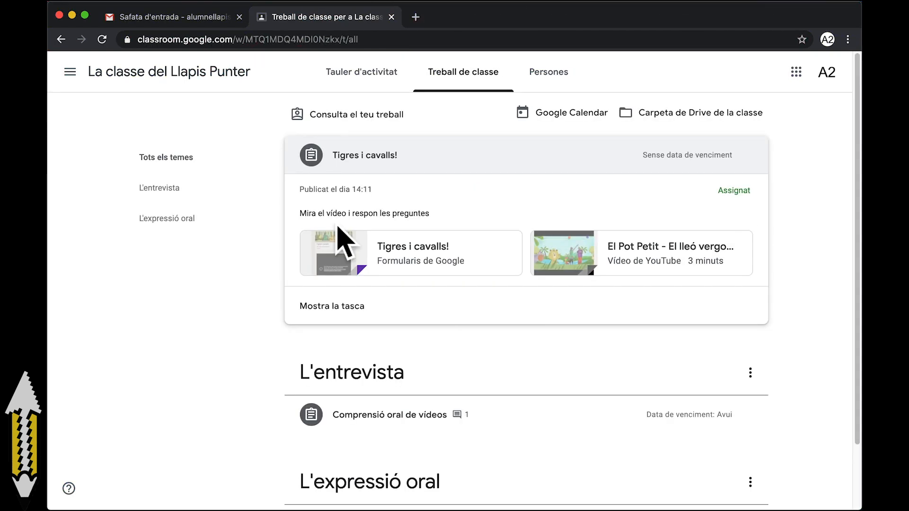
{"action": "left_click_drag", "start_coordinate": [317, 214], "coordinate": [374, 214]}
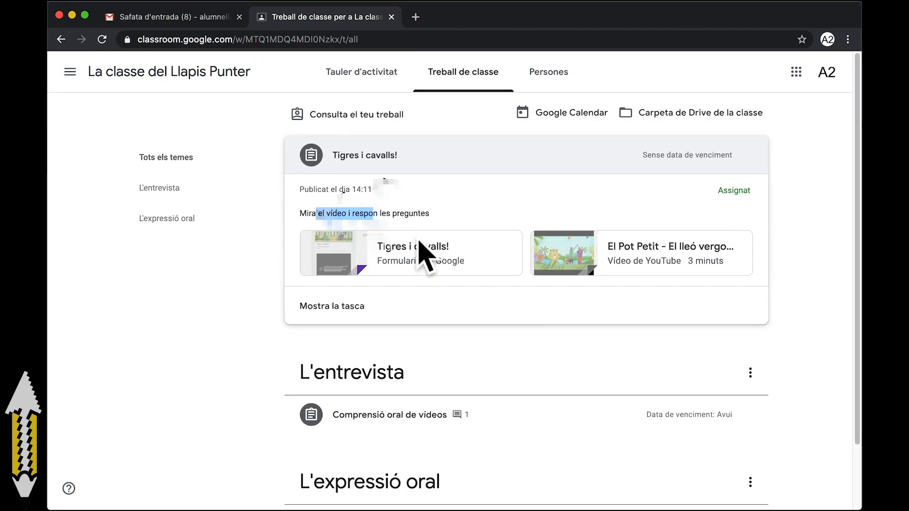
{"action": "left_click", "coordinate": [411, 266]}
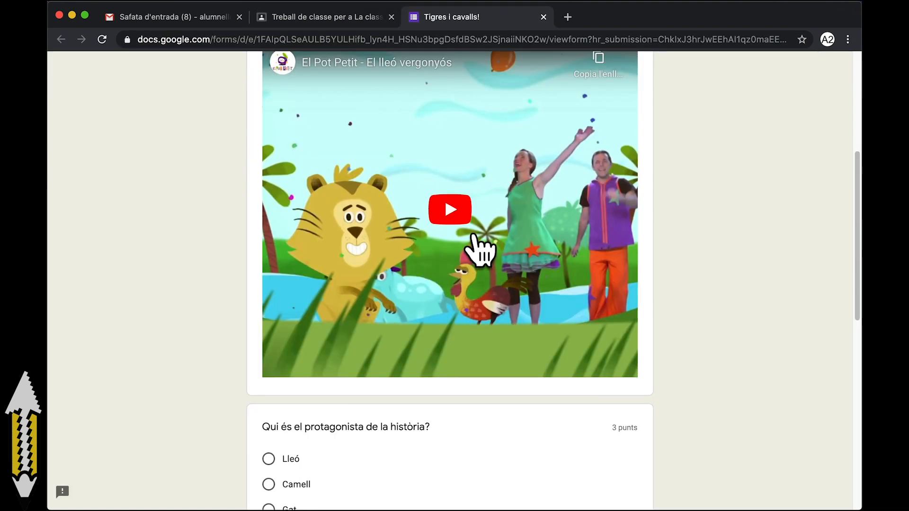
Step: Submit the quiz with Lleó as protagonist, Cavall and Tigre as friends, A la selva as setting, and the short answer filled in
{"action": "scroll", "coordinate": [495, 292], "scroll_direction": "down", "scroll_amount": 5}
{"action": "left_click", "coordinate": [290, 207]}
{"action": "left_click", "coordinate": [289, 233]}
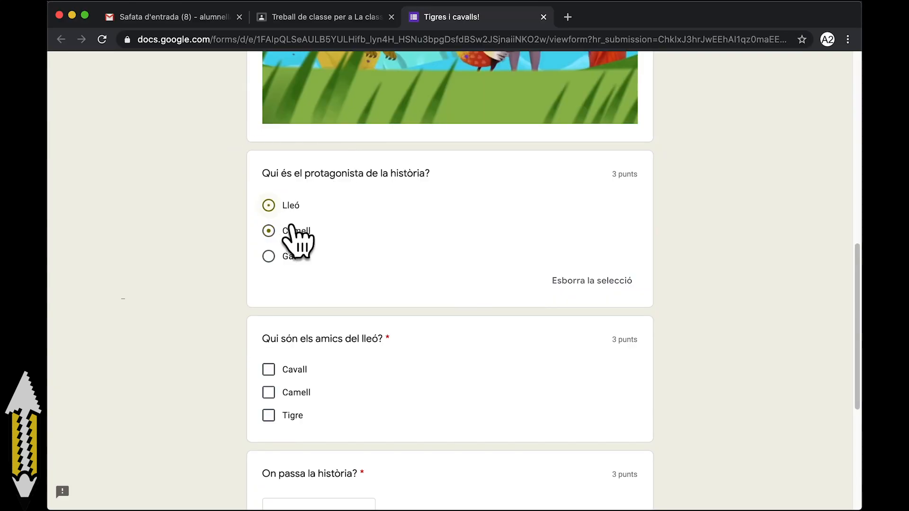
{"action": "left_click", "coordinate": [291, 394]}
{"action": "left_click", "coordinate": [270, 371]}
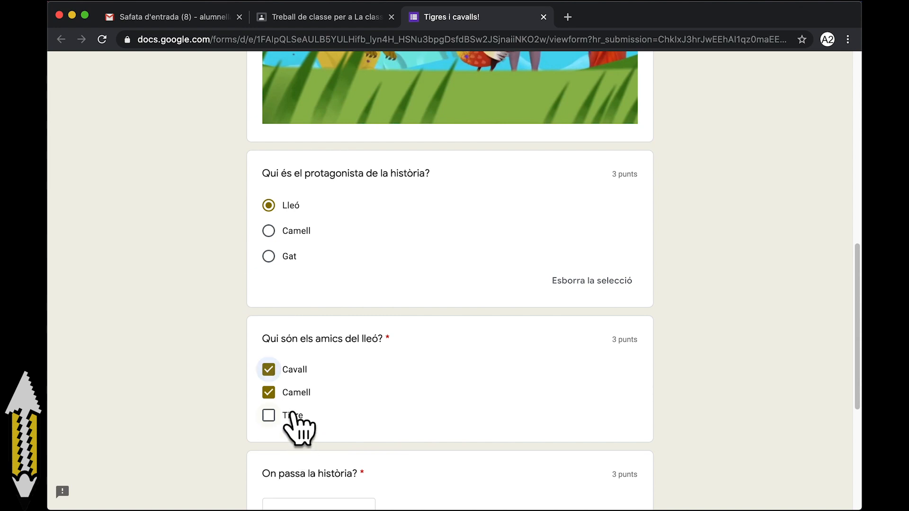
{"action": "left_click", "coordinate": [320, 260]}
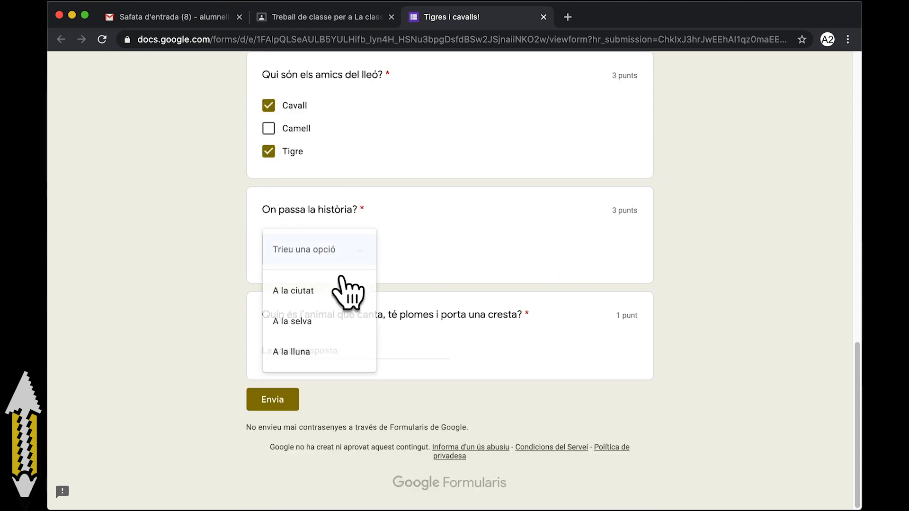
{"action": "left_click", "coordinate": [353, 322]}
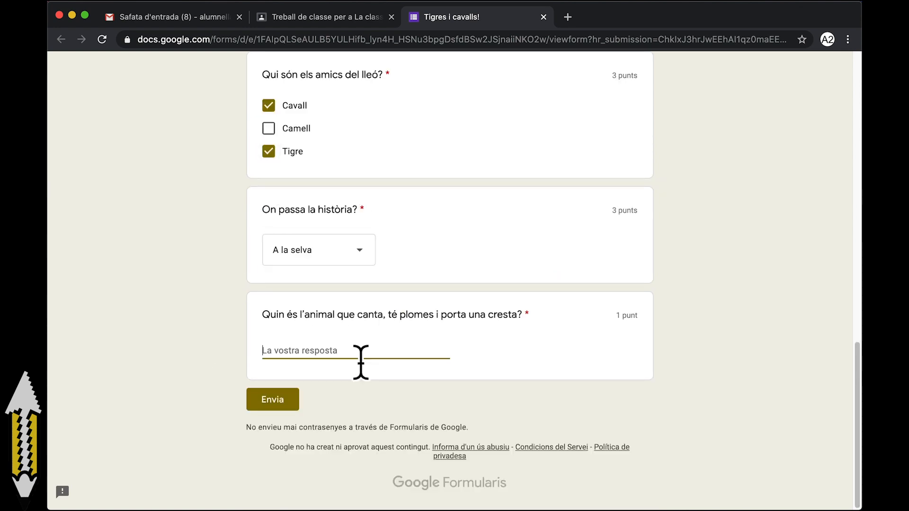
{"action": "left_click", "coordinate": [288, 404]}
Step: Read the confirmation message and review the A2 student's score and corrected answers
{"action": "left_click_drag", "start_coordinate": [271, 232], "coordinate": [322, 252]}
{"action": "left_click", "coordinate": [350, 272]}
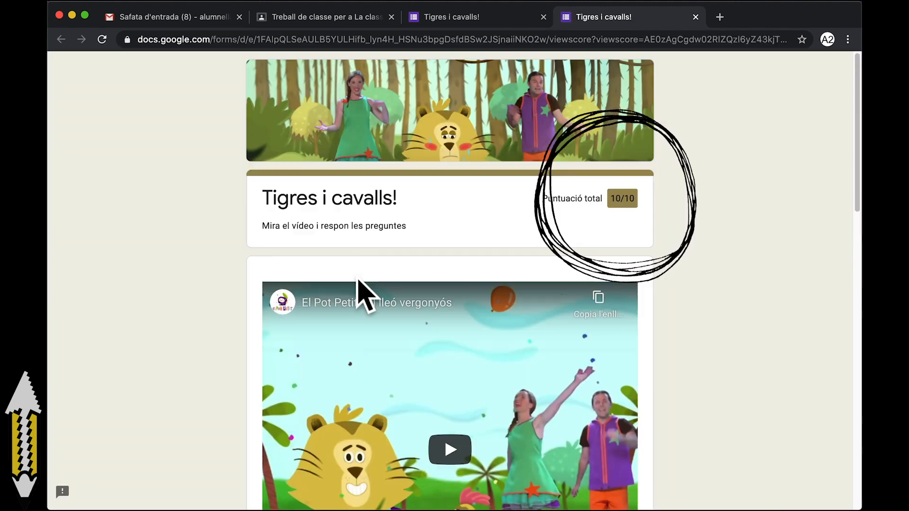
{"action": "scroll", "coordinate": [467, 278], "scroll_direction": "down", "scroll_amount": 15}
{"action": "scroll", "coordinate": [468, 280], "scroll_direction": "up", "scroll_amount": 3}
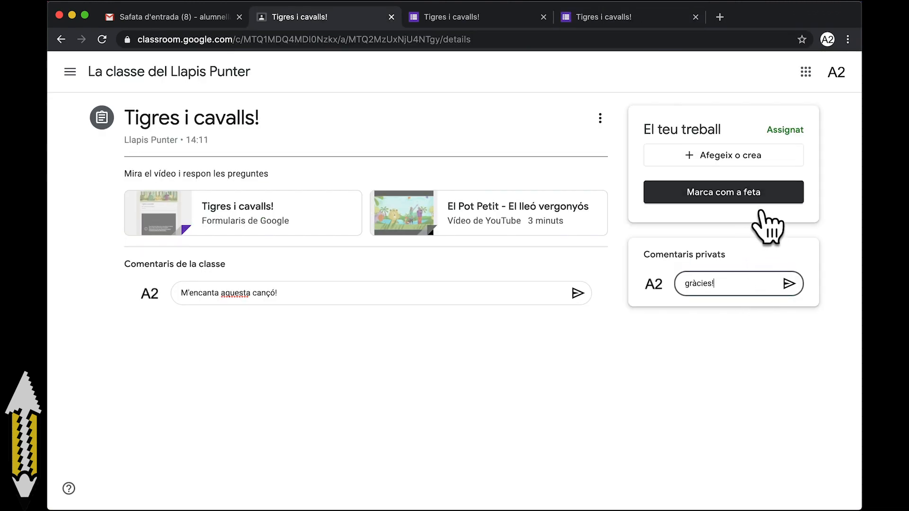
Step: Mark the "Tigres i cavalls!" assignment as done and switch to the A3 student profile
{"action": "left_click", "coordinate": [757, 202]}
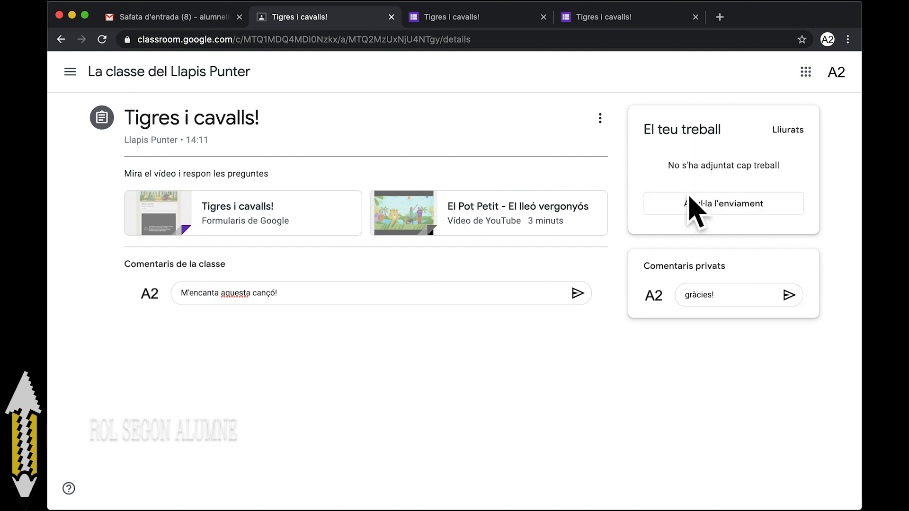
{"action": "left_click", "coordinate": [832, 44]}
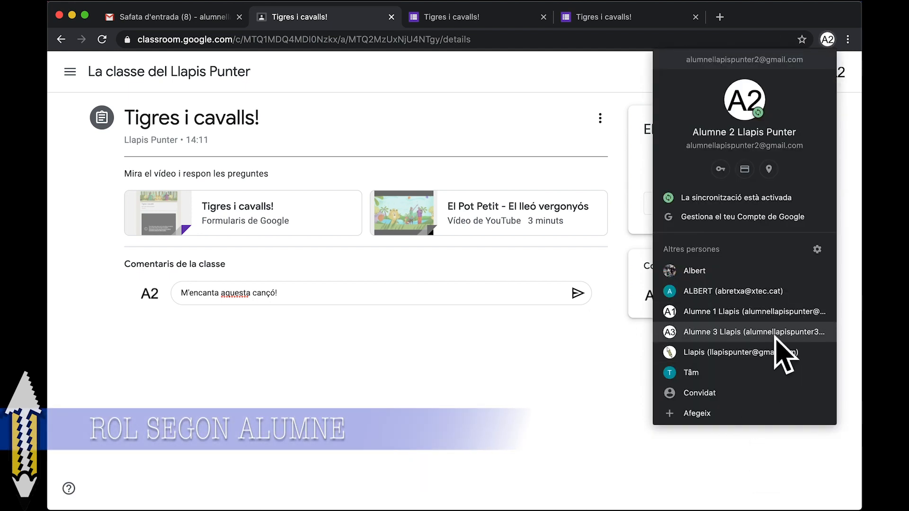
{"action": "left_click", "coordinate": [753, 331]}
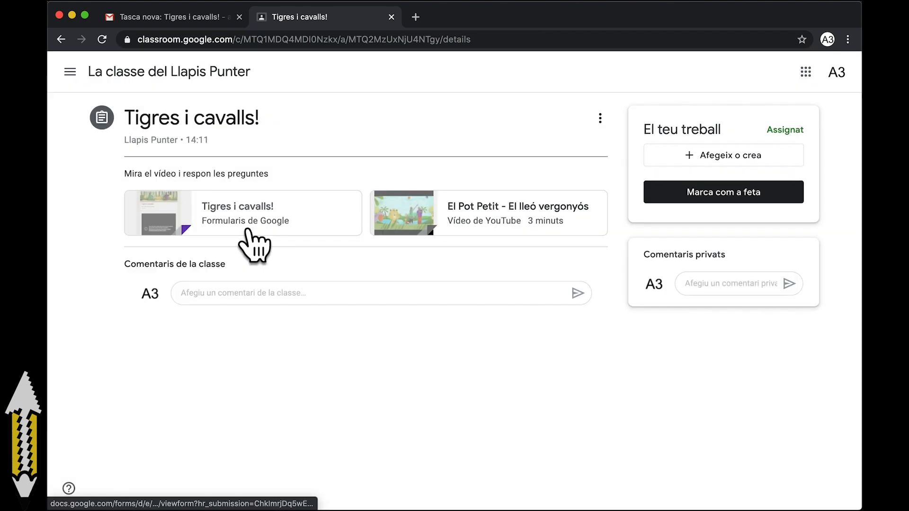
Step: Open the quiz form as A3 and submit it with Camell as protagonist, A la selva as setting and peix as the animal
{"action": "left_click", "coordinate": [248, 230]}
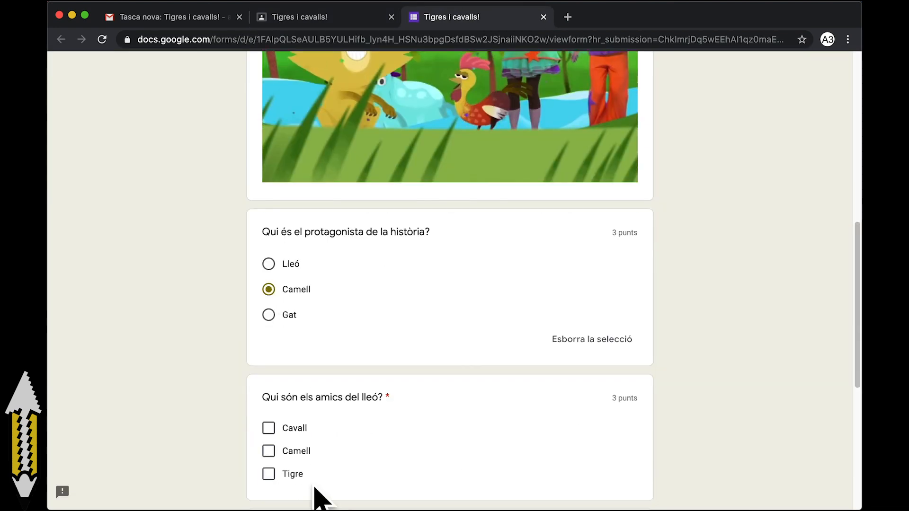
{"action": "left_click", "coordinate": [284, 410]}
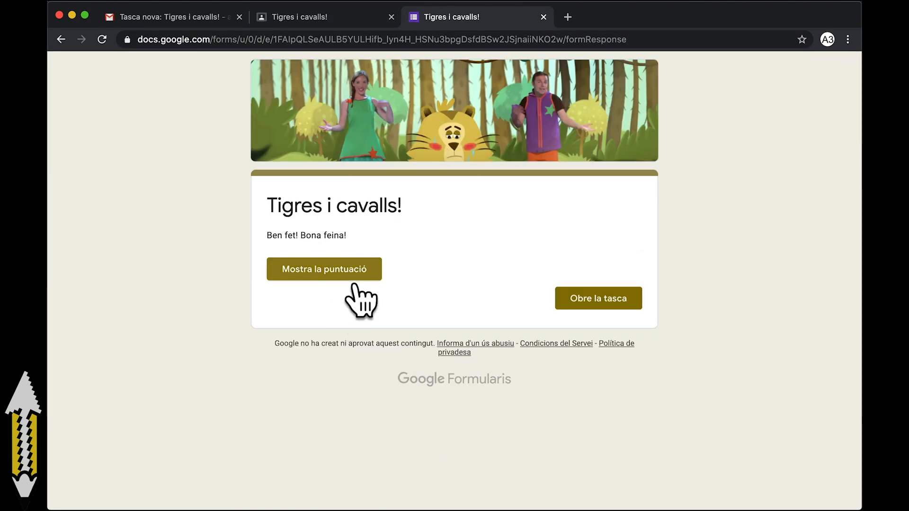
Step: Review the A3 student's score, the feedback on wrong answers and the accepted answers for the short-answer question
{"action": "left_click", "coordinate": [354, 279]}
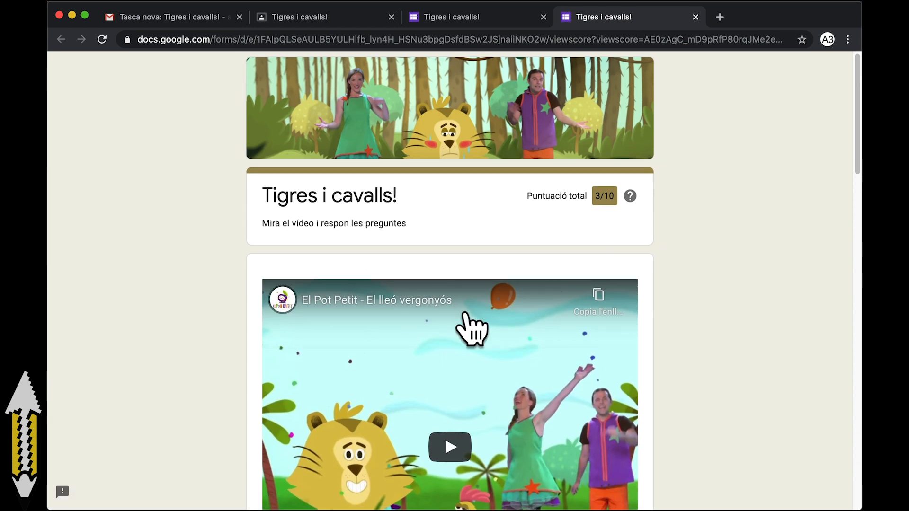
{"action": "scroll", "coordinate": [471, 328], "scroll_direction": "down", "scroll_amount": 5}
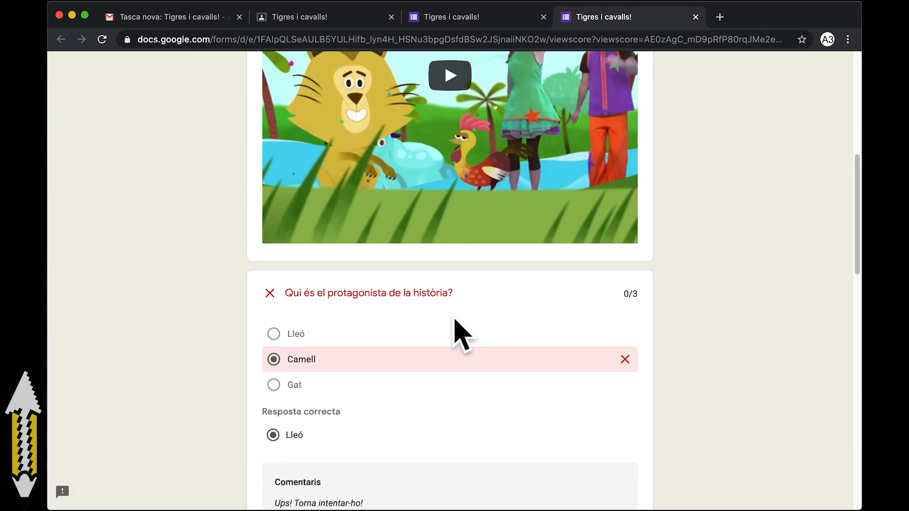
{"action": "scroll", "coordinate": [461, 329], "scroll_direction": "down", "scroll_amount": 3}
{"action": "left_click_drag", "start_coordinate": [278, 319], "coordinate": [325, 331]}
{"action": "scroll", "coordinate": [332, 341], "scroll_direction": "down", "scroll_amount": 3}
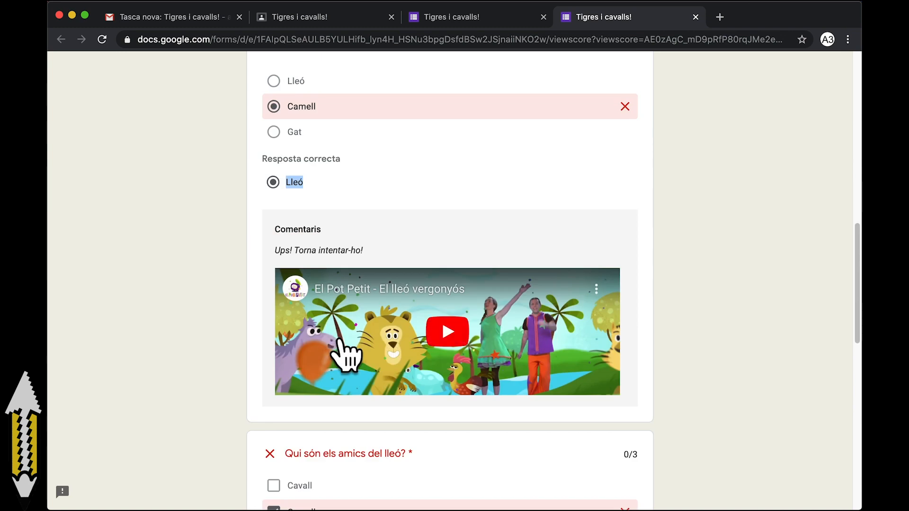
{"action": "left_click_drag", "start_coordinate": [280, 251], "coordinate": [325, 255]}
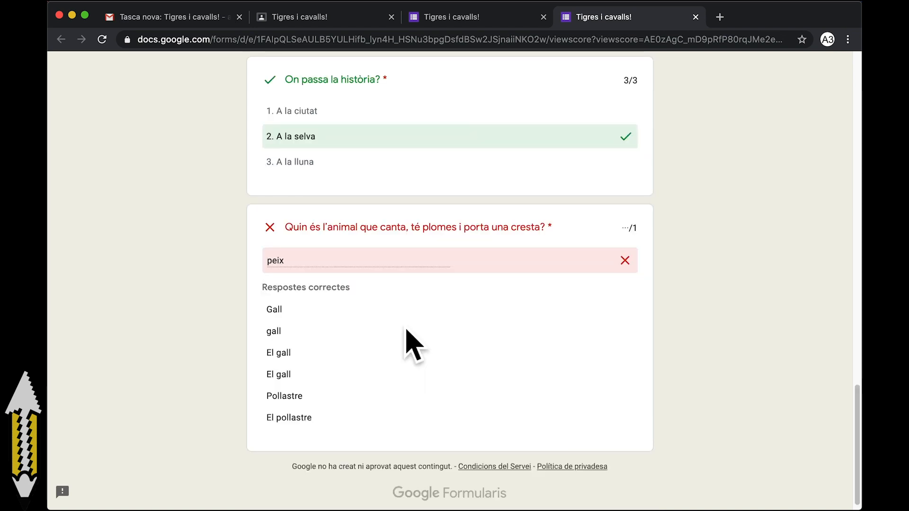
{"action": "left_click_drag", "start_coordinate": [267, 310], "coordinate": [387, 428]}
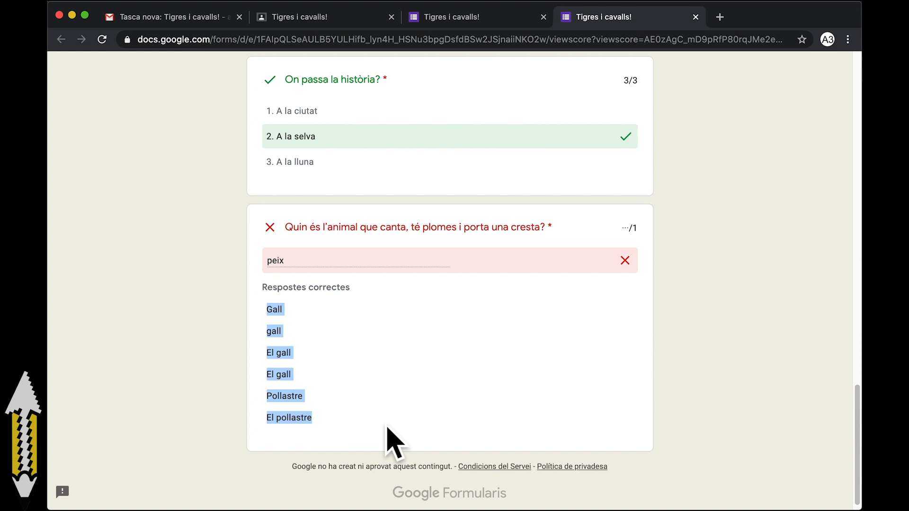
{"action": "left_click", "coordinate": [231, 383]}
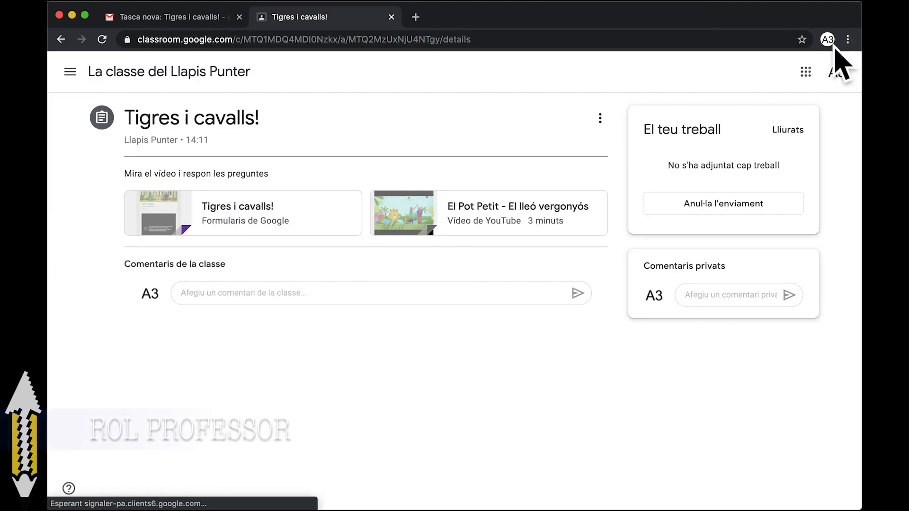
Step: Switch back to the teacher profile and open the class grade book to check the submissions
{"action": "left_click", "coordinate": [832, 43]}
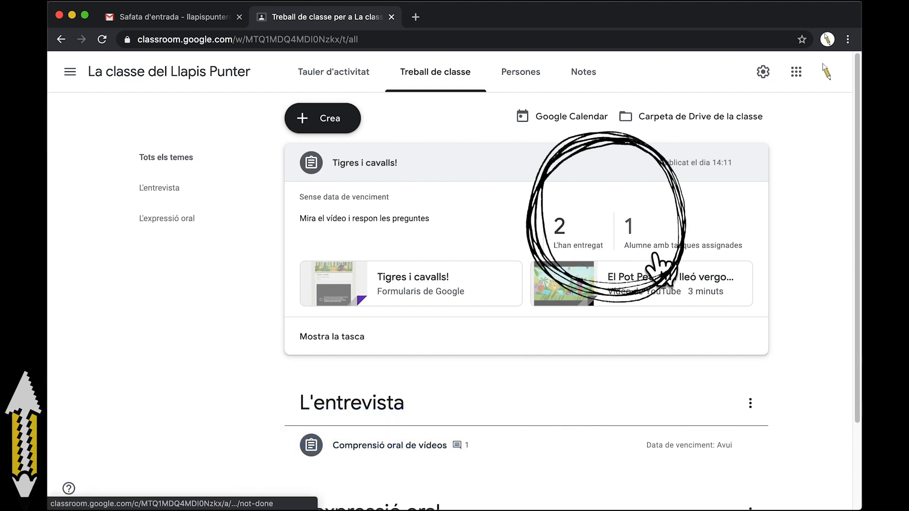
{"action": "left_click", "coordinate": [592, 75]}
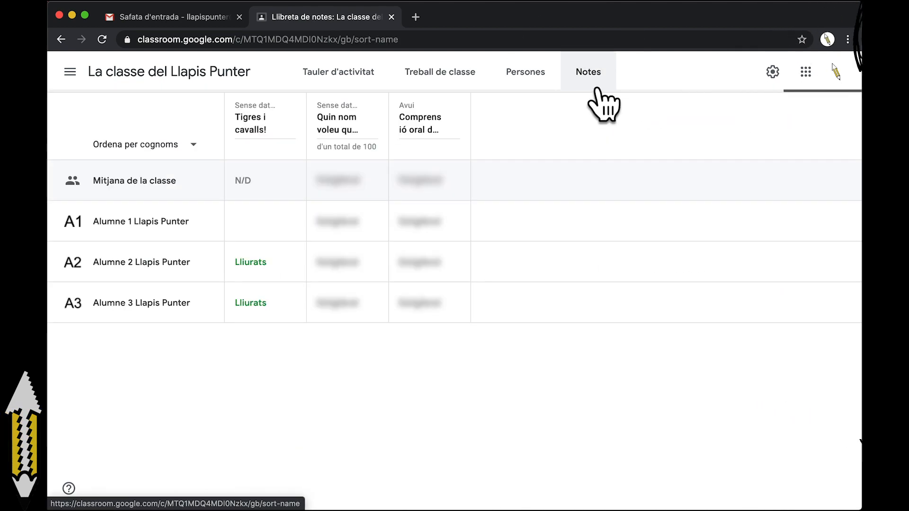